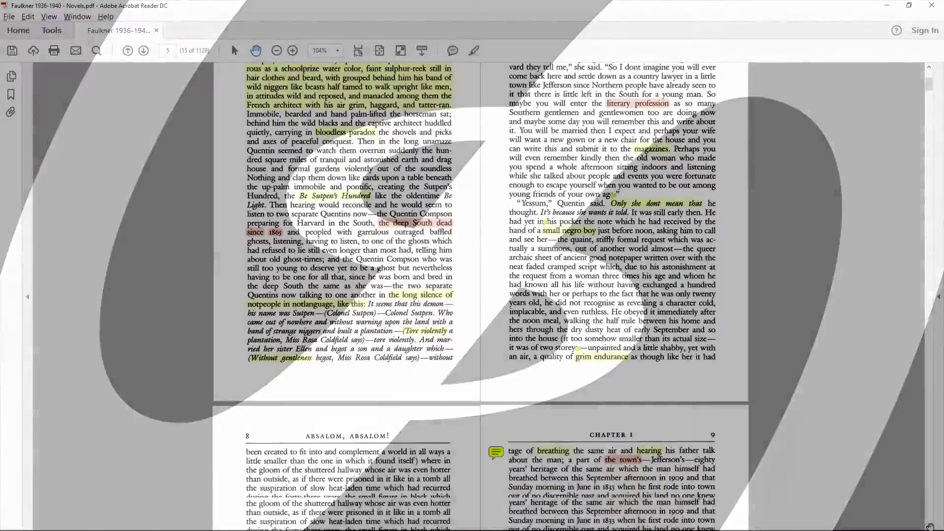
Scroll through Absalom, Absalom! from pages 8–9 to pages 36–37, reviewing the highlighted passages
{"action": "scroll", "coordinate": [929, 527], "scroll_direction": "down", "scroll_amount": 10}
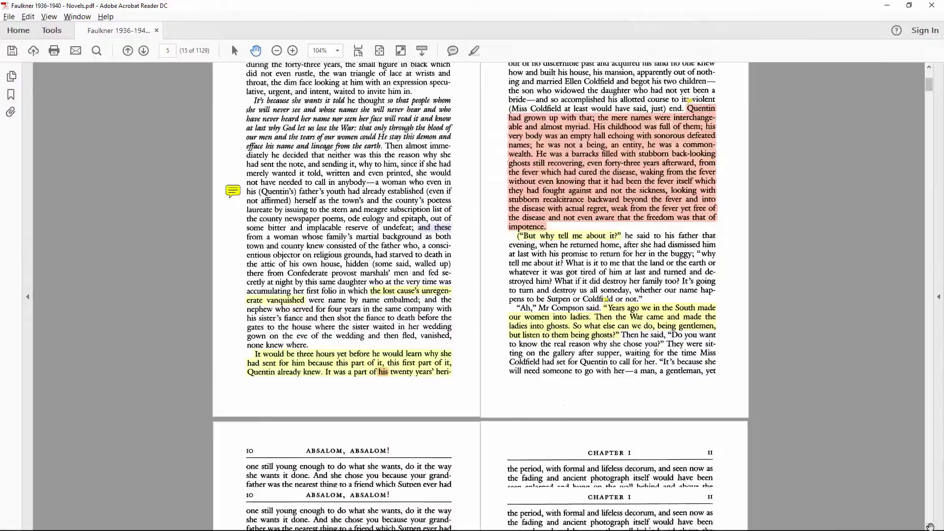
{"action": "scroll", "coordinate": [929, 526], "scroll_direction": "down", "scroll_amount": 10}
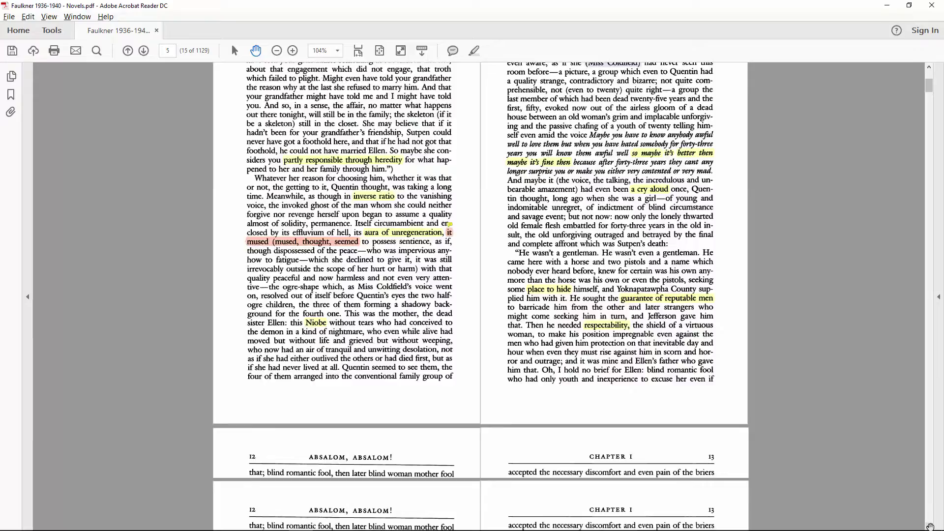
{"action": "scroll", "coordinate": [929, 527], "scroll_direction": "down", "scroll_amount": 10}
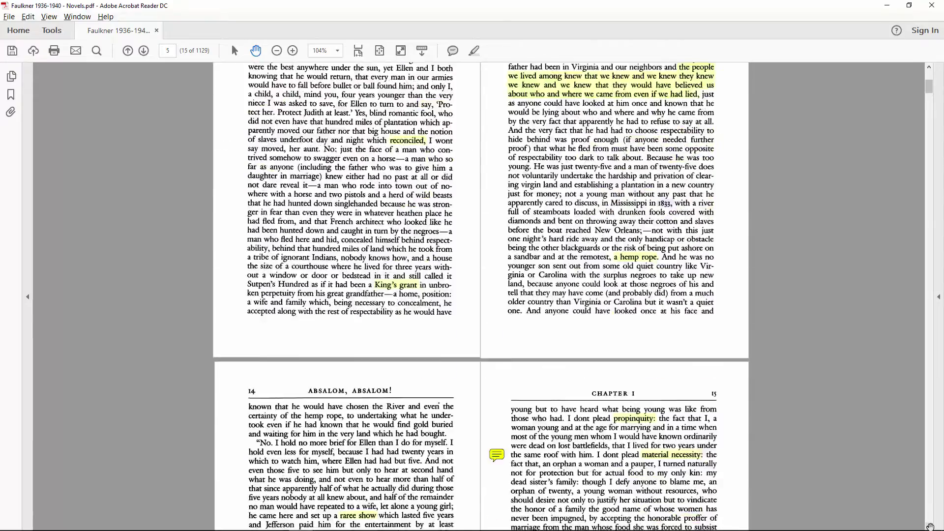
{"action": "scroll", "coordinate": [930, 526], "scroll_direction": "down", "scroll_amount": 10}
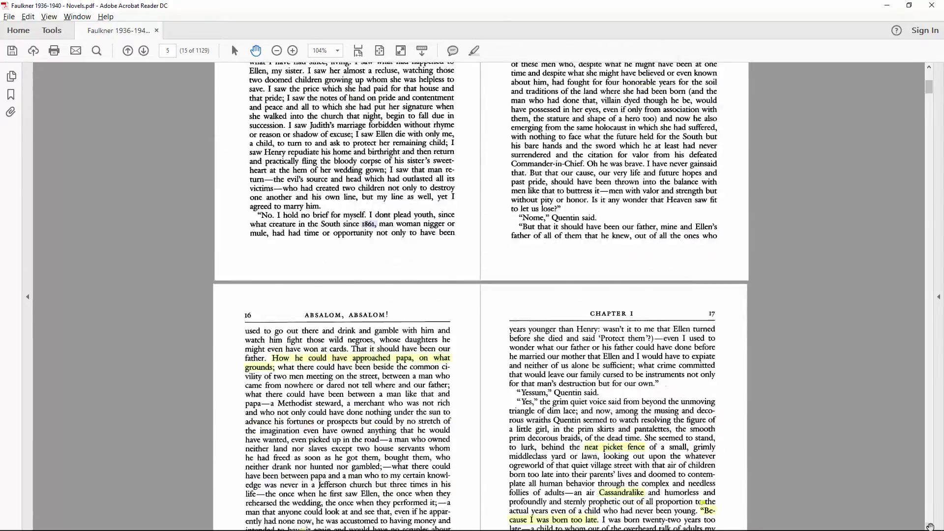
{"action": "scroll", "coordinate": [929, 527], "scroll_direction": "down", "scroll_amount": 10}
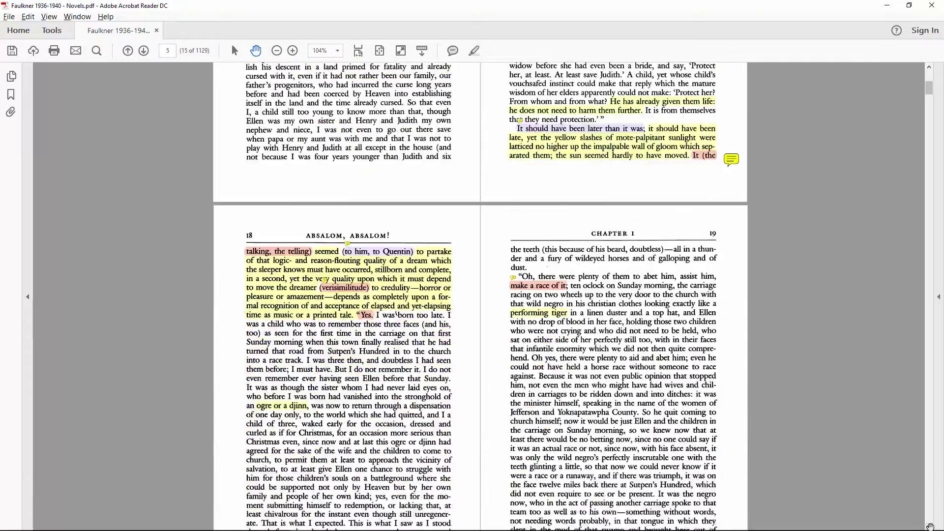
{"action": "scroll", "coordinate": [930, 527], "scroll_direction": "down", "scroll_amount": 10}
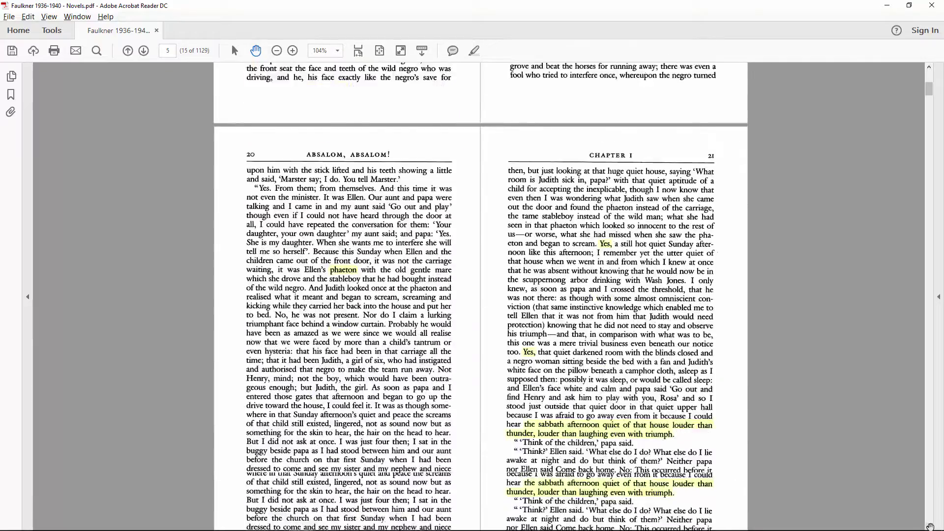
{"action": "scroll", "coordinate": [929, 527], "scroll_direction": "down", "scroll_amount": 10}
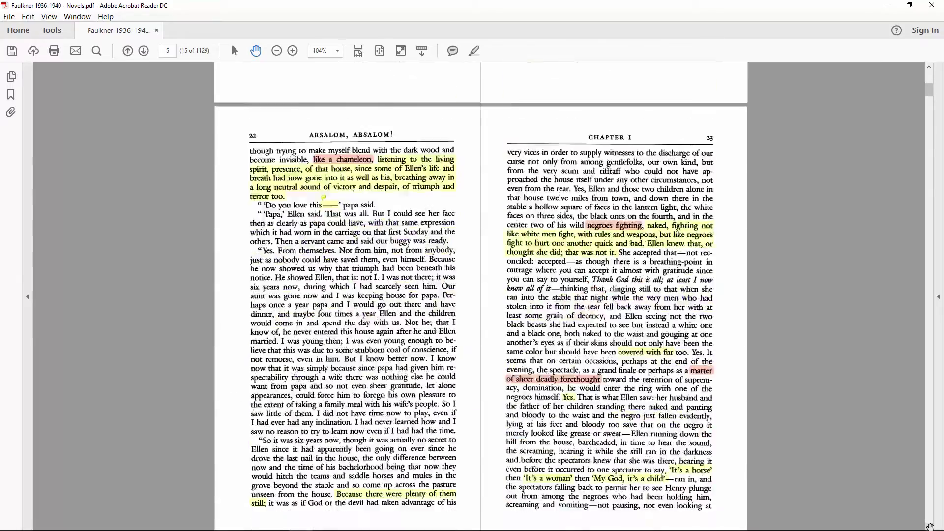
{"action": "scroll", "coordinate": [929, 526], "scroll_direction": "down", "scroll_amount": 10}
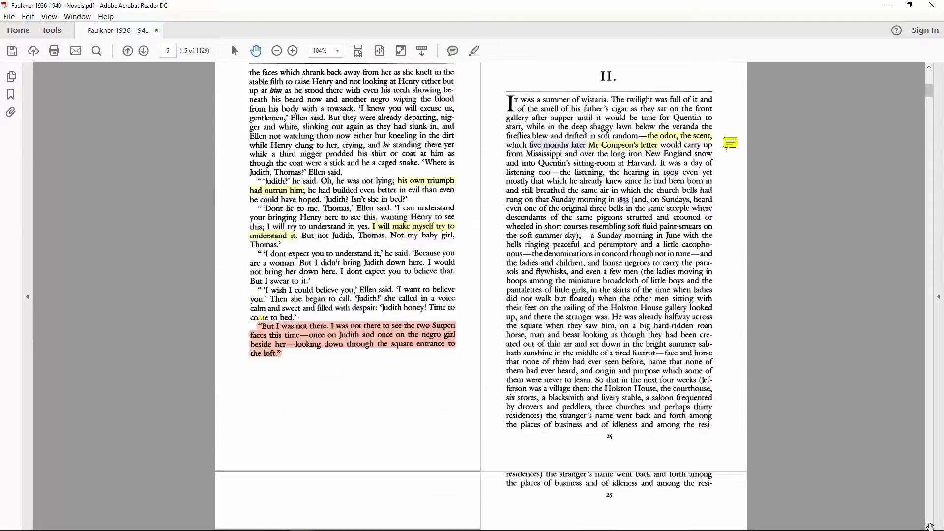
{"action": "scroll", "coordinate": [930, 526], "scroll_direction": "down", "scroll_amount": 10}
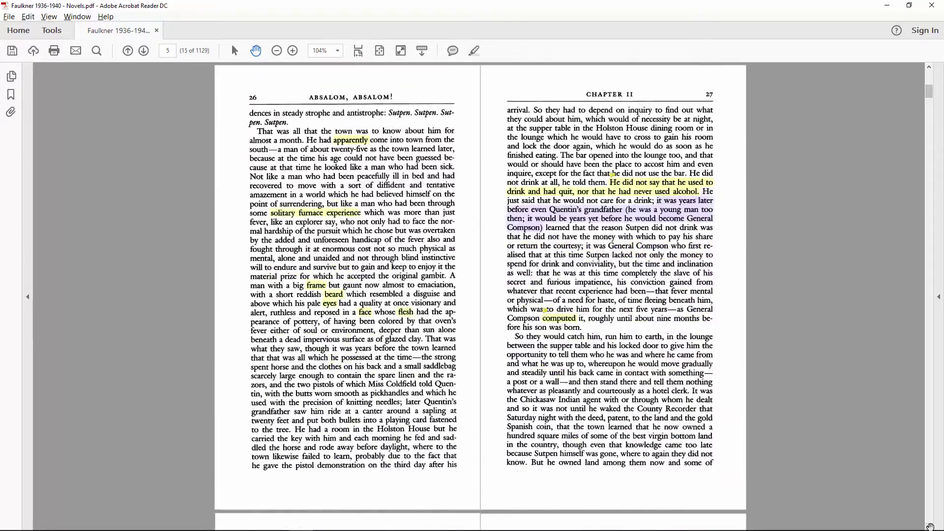
{"action": "scroll", "coordinate": [929, 526], "scroll_direction": "down", "scroll_amount": 10}
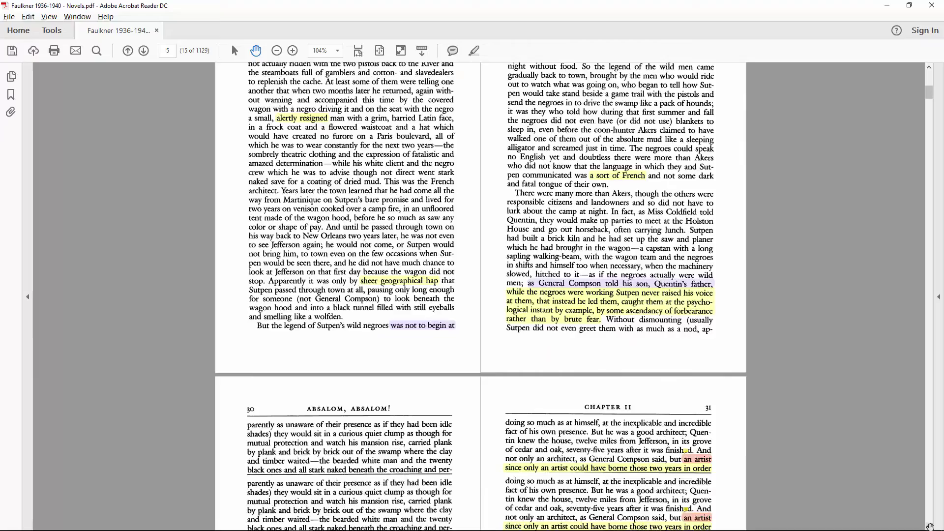
{"action": "scroll", "coordinate": [929, 526], "scroll_direction": "down", "scroll_amount": 10}
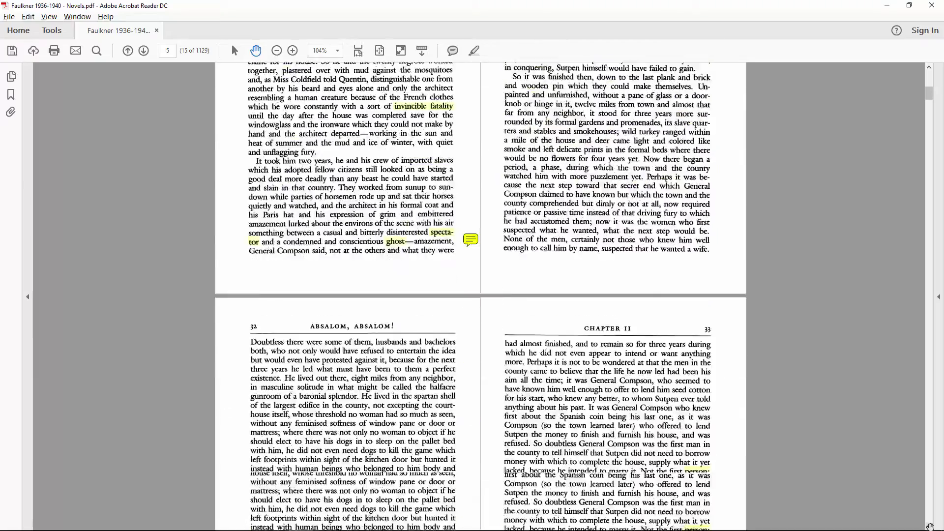
{"action": "scroll", "coordinate": [929, 526], "scroll_direction": "down", "scroll_amount": 10}
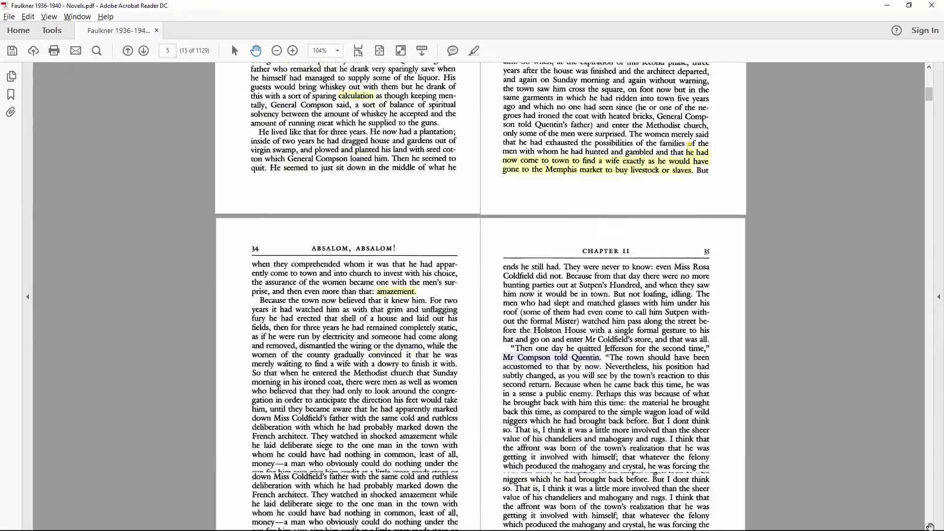
{"action": "scroll", "coordinate": [929, 526], "scroll_direction": "down", "scroll_amount": 10}
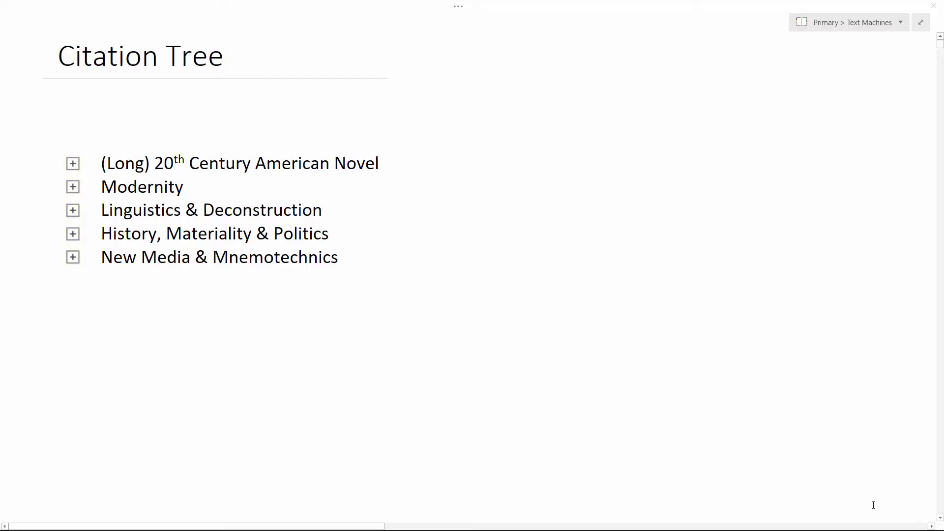
Expand the outline to level 2 so authors appear under each theme heading
{"action": "key", "text": "shift+alt+2"}
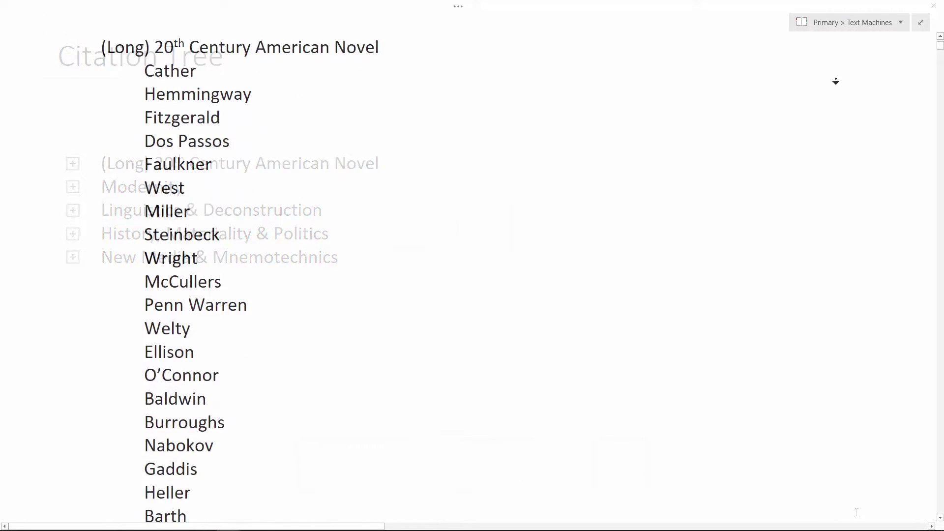
{"action": "scroll", "coordinate": [835, 81], "scroll_direction": "down", "scroll_amount": 4}
{"action": "scroll", "coordinate": [836, 81], "scroll_direction": "down", "scroll_amount": 10}
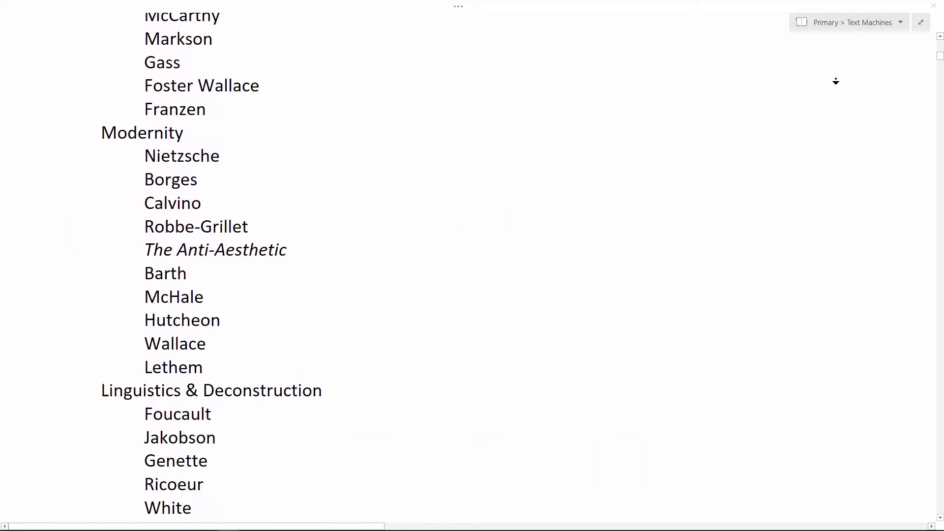
{"action": "scroll", "coordinate": [835, 81], "scroll_direction": "down", "scroll_amount": 10}
Expand to level 3 to list each author's works, down to Galloway's The Interface Effect
{"action": "key", "text": "shift+alt+3"}
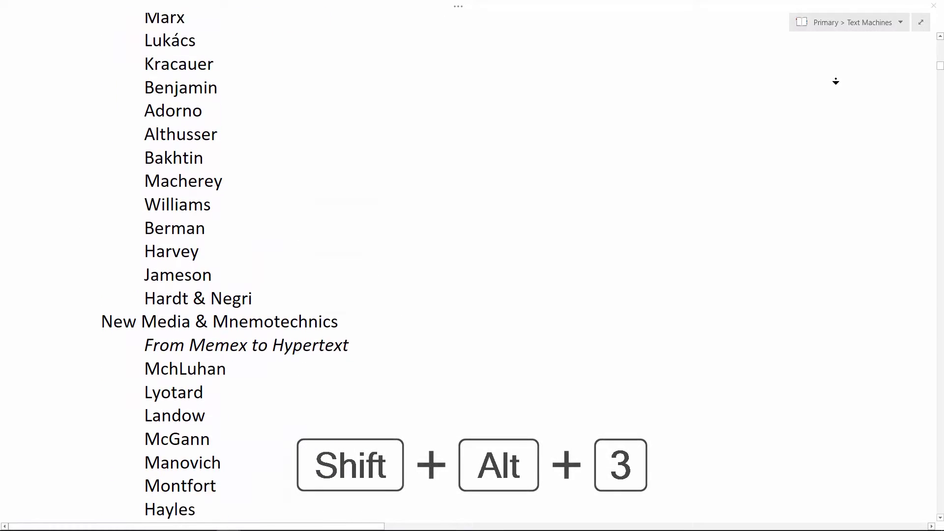
{"action": "scroll", "coordinate": [835, 80], "scroll_direction": "down", "scroll_amount": 9}
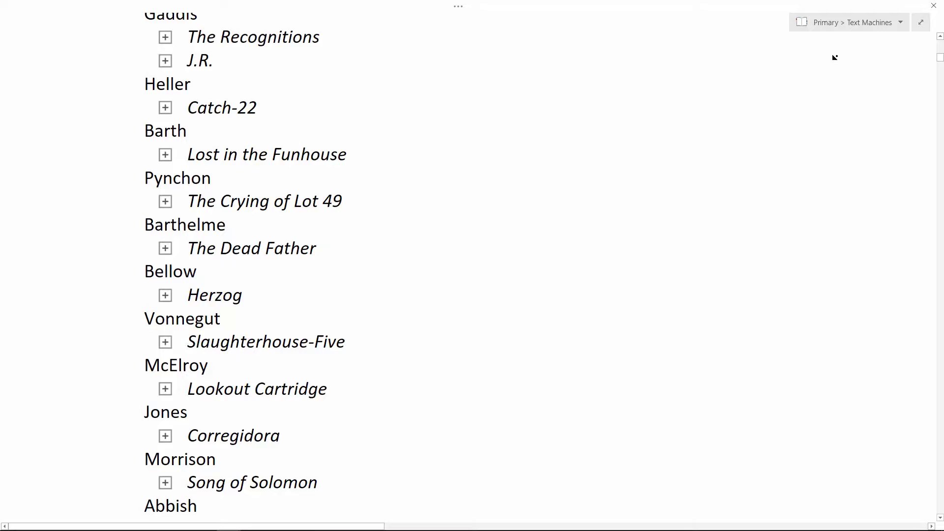
{"action": "scroll", "coordinate": [835, 58], "scroll_direction": "down", "scroll_amount": 7}
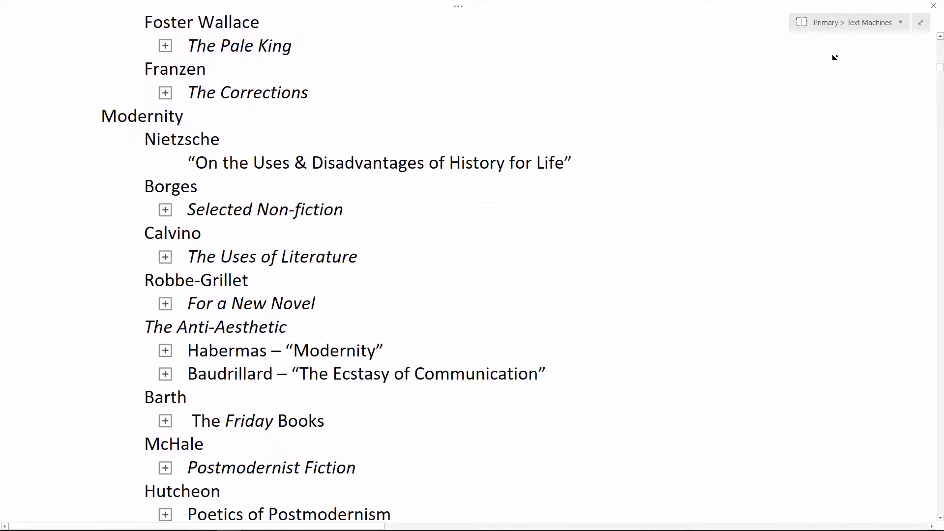
{"action": "scroll", "coordinate": [835, 58], "scroll_direction": "down", "scroll_amount": 7}
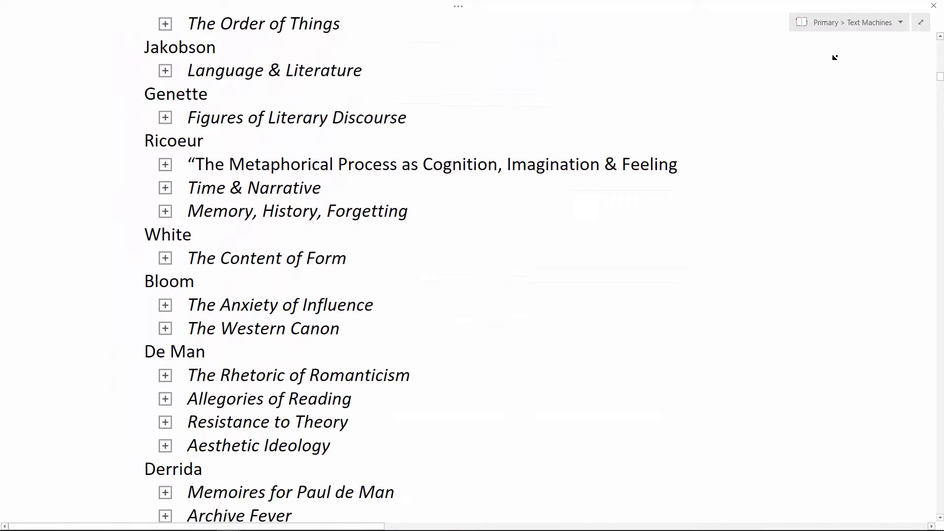
{"action": "scroll", "coordinate": [835, 57], "scroll_direction": "down", "scroll_amount": 5}
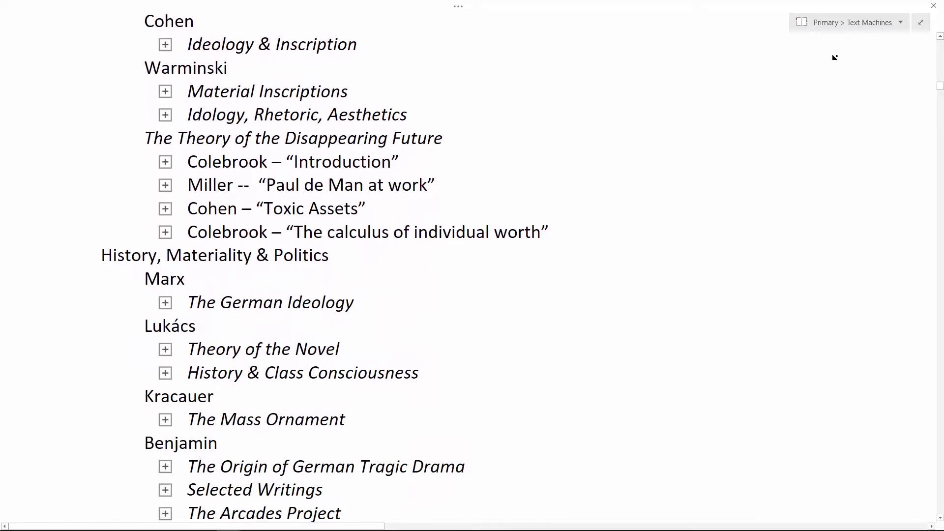
{"action": "scroll", "coordinate": [835, 58], "scroll_direction": "down", "scroll_amount": 10}
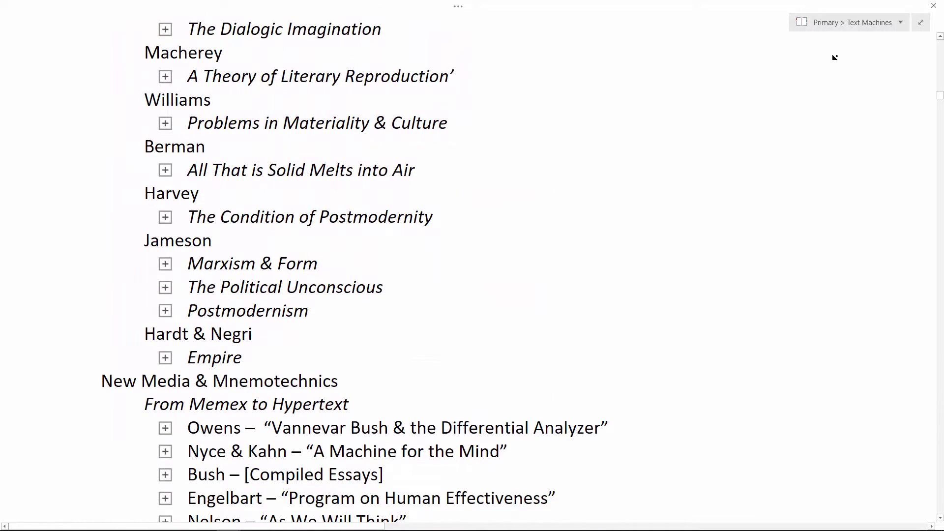
Expand the outline to level 4 and review novel themes from The Sun Also Rises to Tropic of Cancer
{"action": "scroll", "coordinate": [835, 58], "scroll_direction": "down", "scroll_amount": 3}
{"action": "key", "text": "shift+alt+4"}
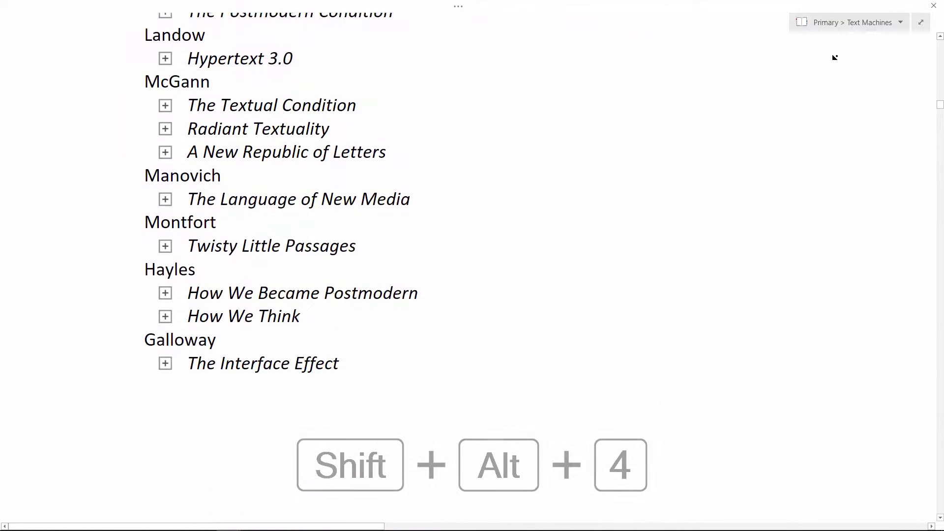
{"action": "scroll", "coordinate": [835, 57], "scroll_direction": "down", "scroll_amount": 5}
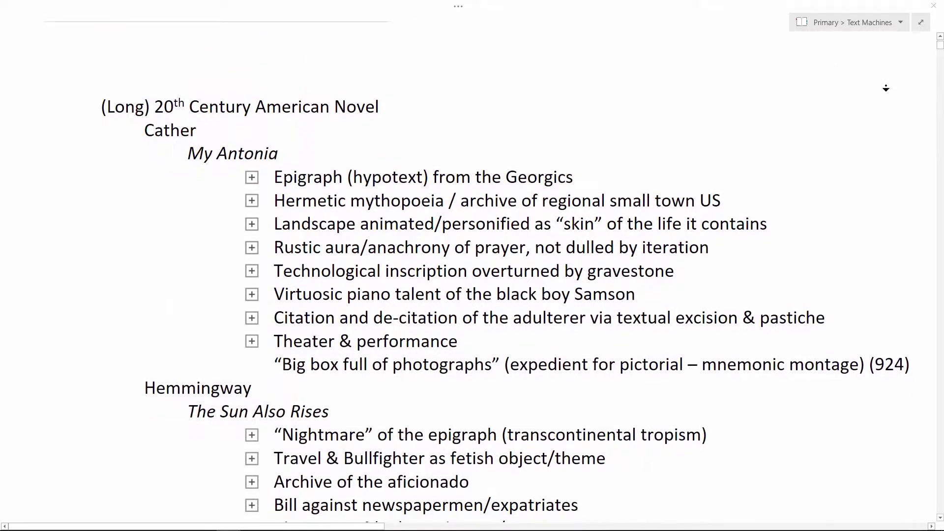
{"action": "scroll", "coordinate": [885, 95], "scroll_direction": "down", "scroll_amount": 3}
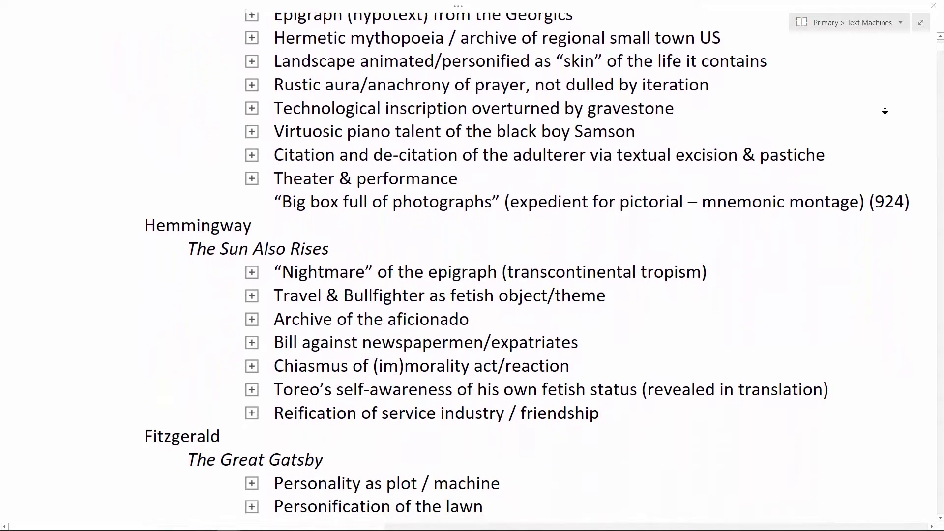
{"action": "scroll", "coordinate": [885, 113], "scroll_direction": "down", "scroll_amount": 4}
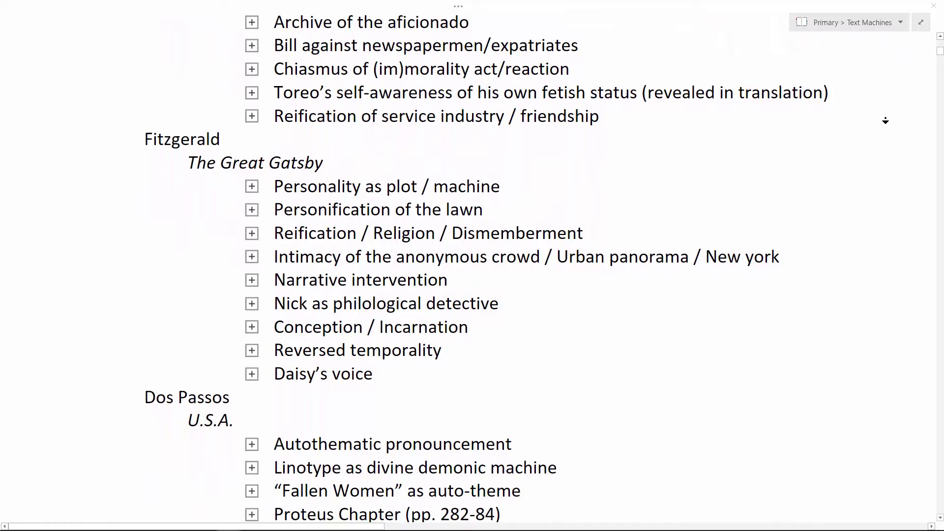
{"action": "scroll", "coordinate": [885, 123], "scroll_direction": "down", "scroll_amount": 3}
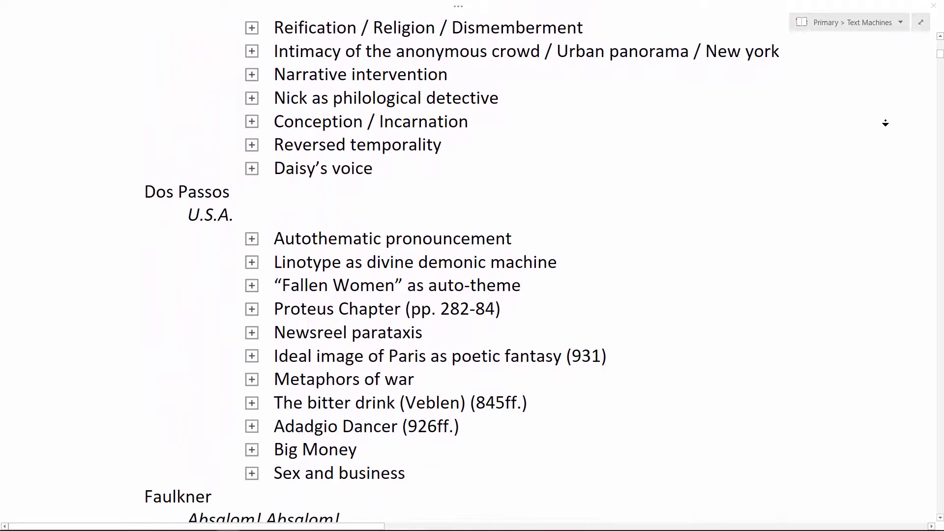
{"action": "scroll", "coordinate": [885, 123], "scroll_direction": "down", "scroll_amount": 2}
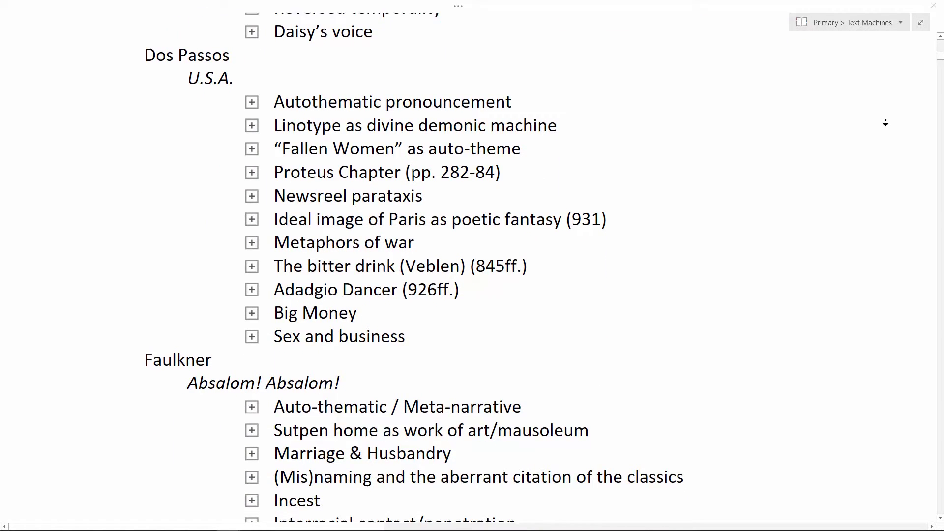
{"action": "scroll", "coordinate": [885, 123], "scroll_direction": "down", "scroll_amount": 3}
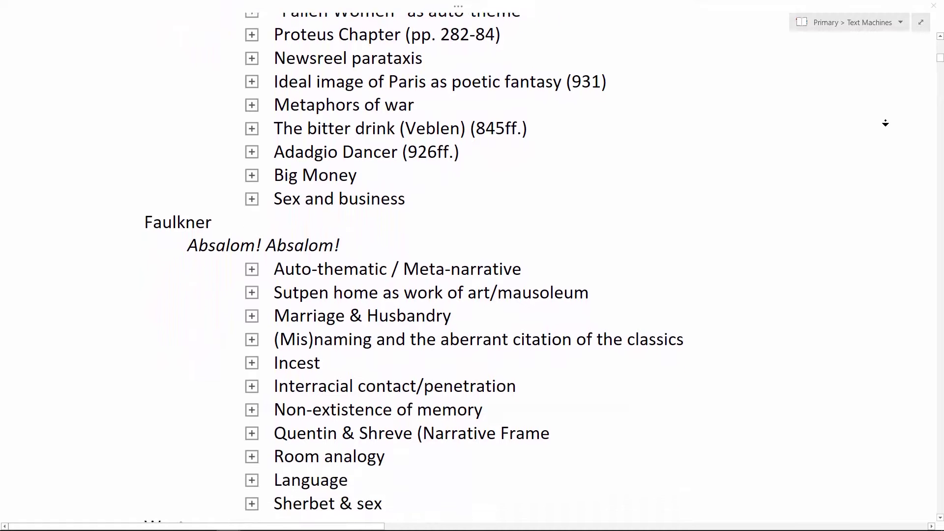
{"action": "scroll", "coordinate": [884, 123], "scroll_direction": "down", "scroll_amount": 3}
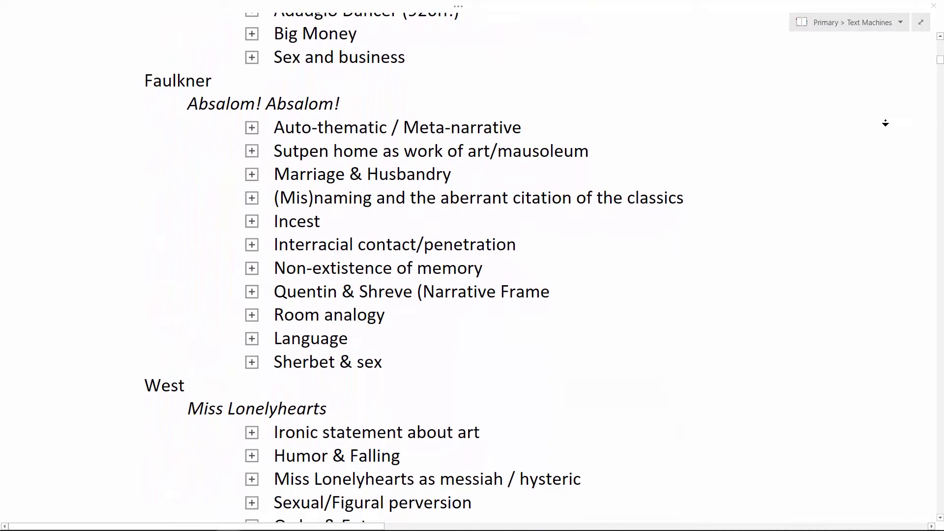
{"action": "scroll", "coordinate": [885, 123], "scroll_direction": "down", "scroll_amount": 3}
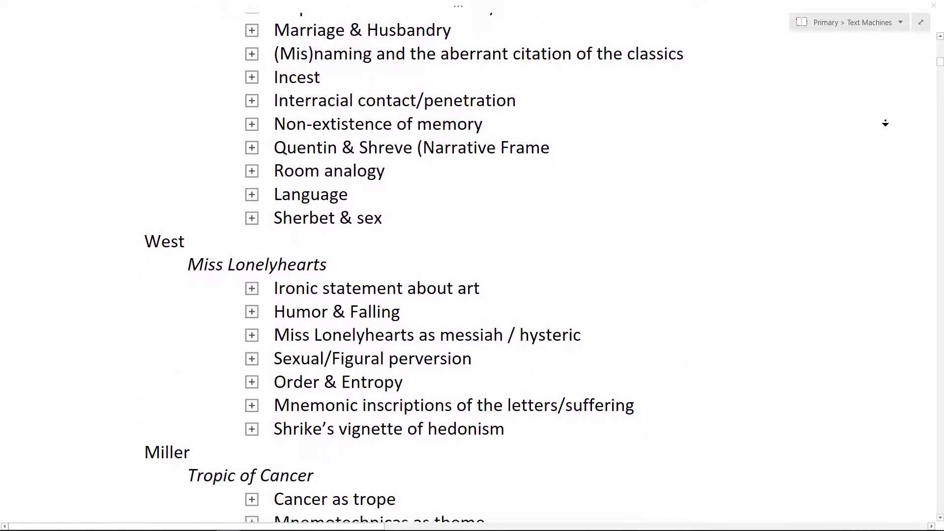
{"action": "scroll", "coordinate": [885, 123], "scroll_direction": "down", "scroll_amount": 1}
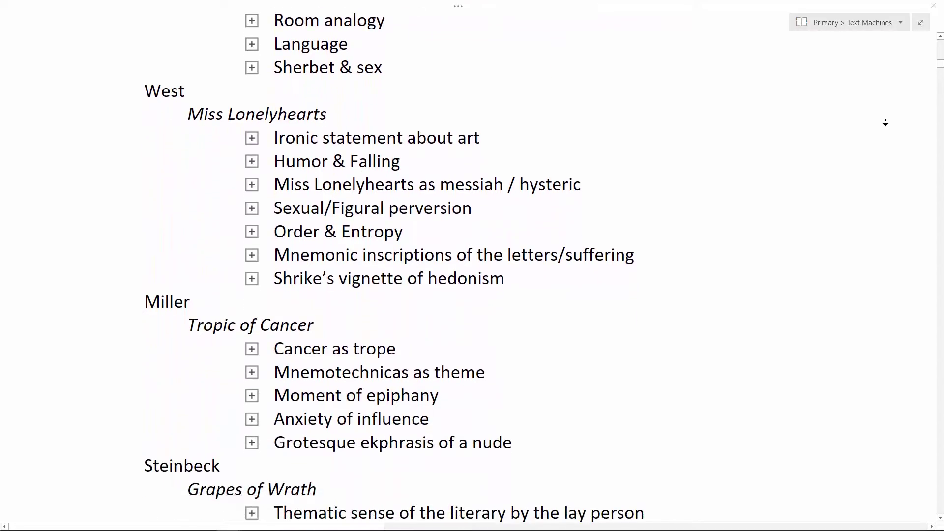
{"action": "scroll", "coordinate": [885, 123], "scroll_direction": "down", "scroll_amount": 20}
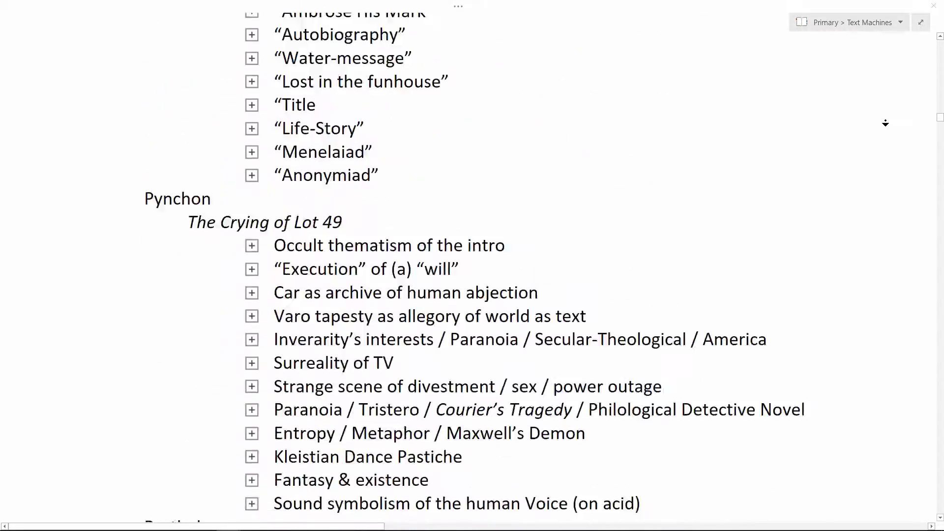
{"action": "scroll", "coordinate": [886, 123], "scroll_direction": "down", "scroll_amount": 20}
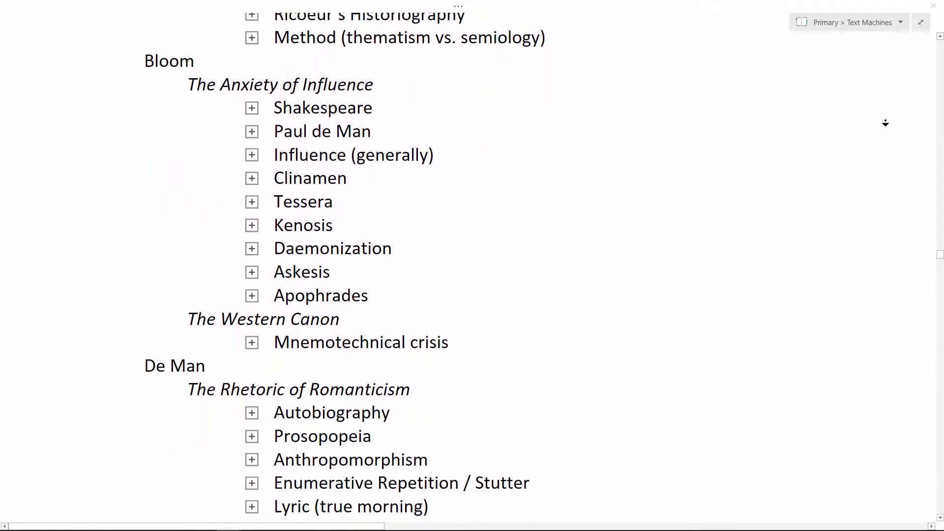
{"action": "scroll", "coordinate": [885, 123], "scroll_direction": "down", "scroll_amount": 4}
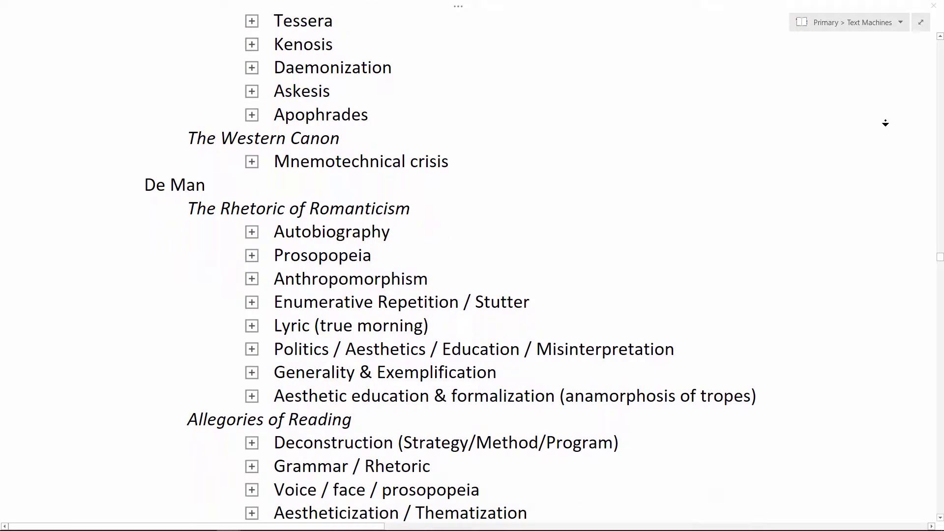
{"action": "scroll", "coordinate": [886, 123], "scroll_direction": "down", "scroll_amount": 4}
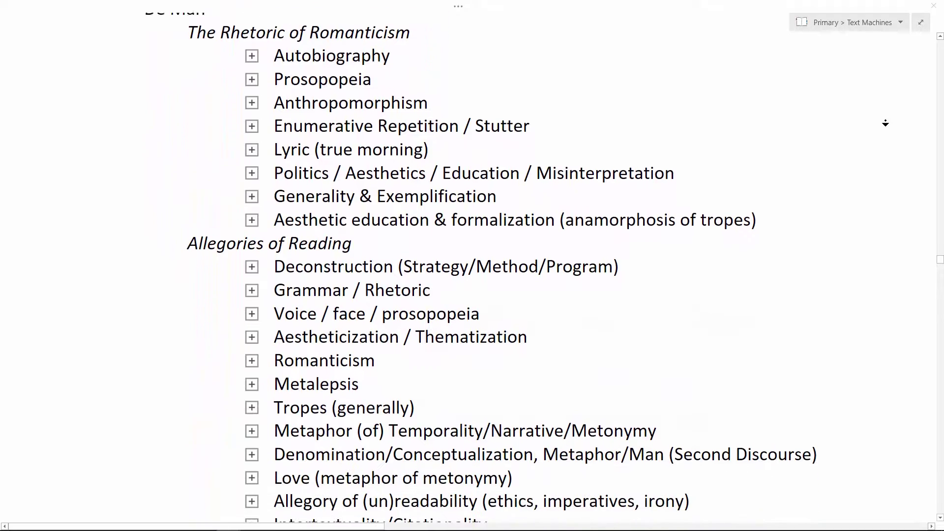
{"action": "scroll", "coordinate": [886, 123], "scroll_direction": "down", "scroll_amount": 4}
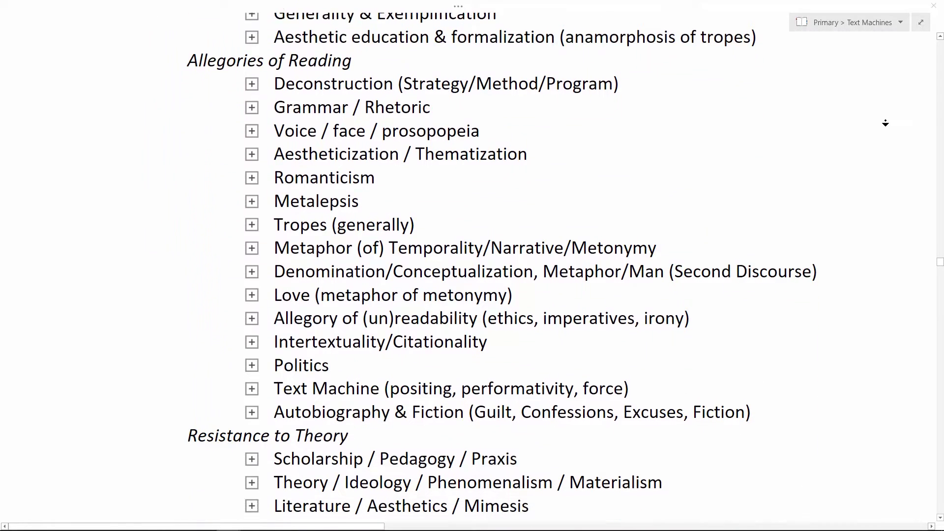
{"action": "scroll", "coordinate": [885, 123], "scroll_direction": "down", "scroll_amount": 4}
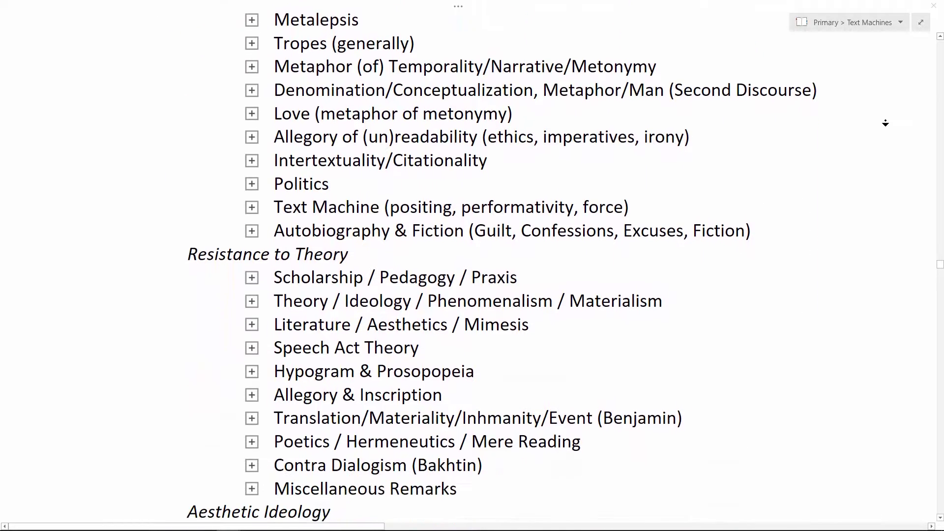
{"action": "scroll", "coordinate": [885, 123], "scroll_direction": "down", "scroll_amount": 4}
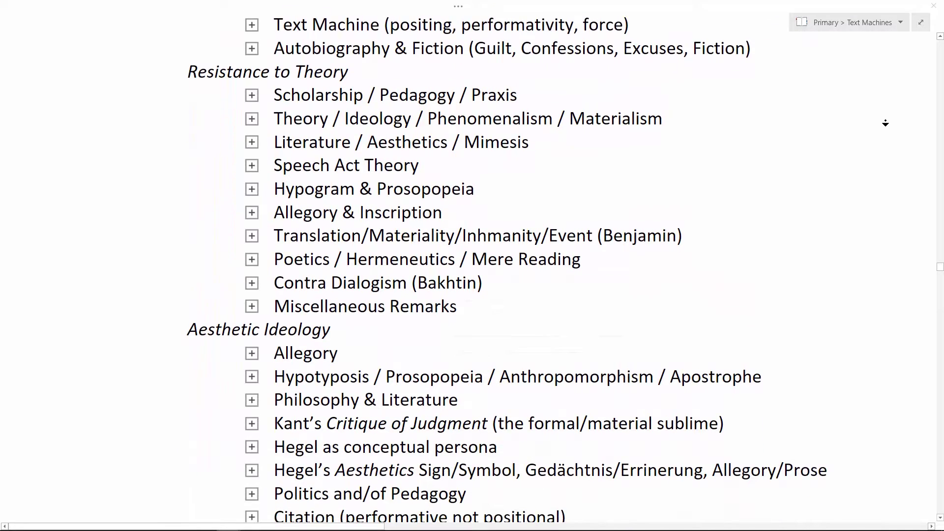
{"action": "scroll", "coordinate": [885, 123], "scroll_direction": "down", "scroll_amount": 4}
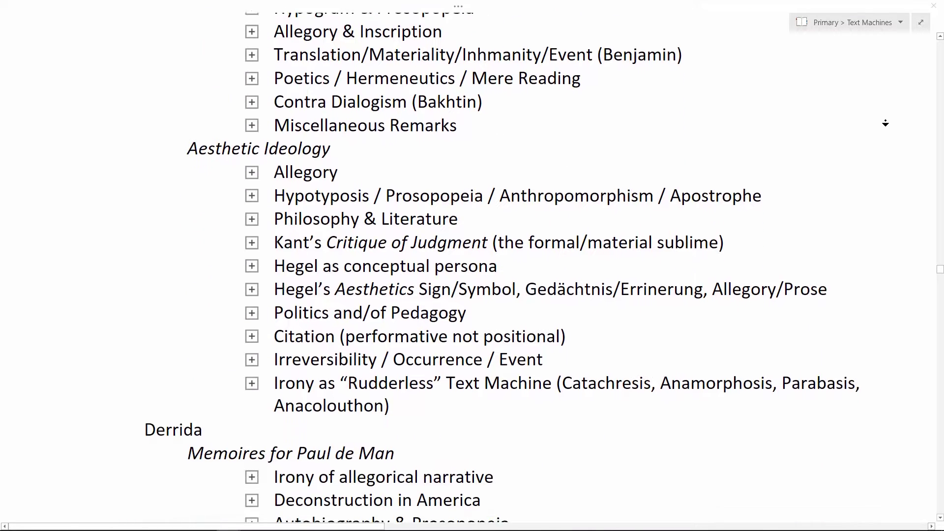
{"action": "scroll", "coordinate": [885, 123], "scroll_direction": "down", "scroll_amount": 4}
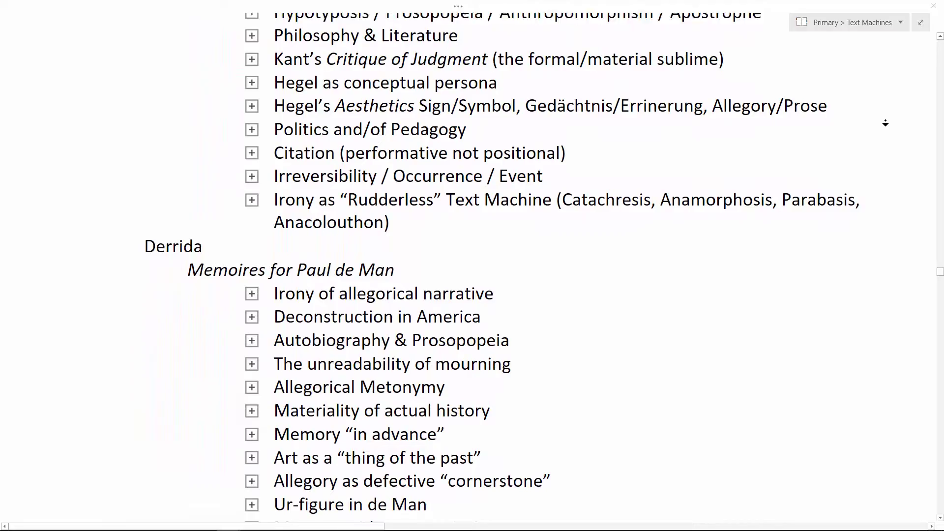
{"action": "scroll", "coordinate": [885, 123], "scroll_direction": "down", "scroll_amount": 4}
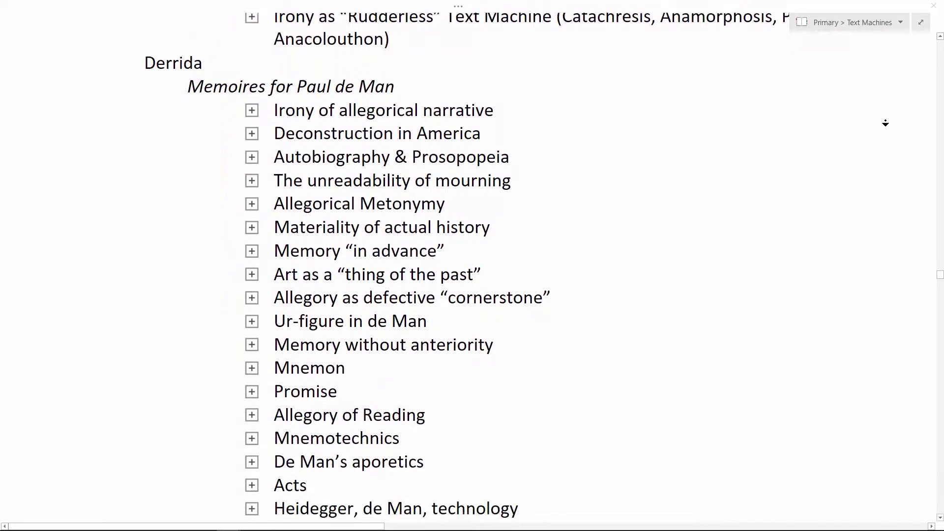
{"action": "scroll", "coordinate": [885, 122], "scroll_direction": "down", "scroll_amount": 20}
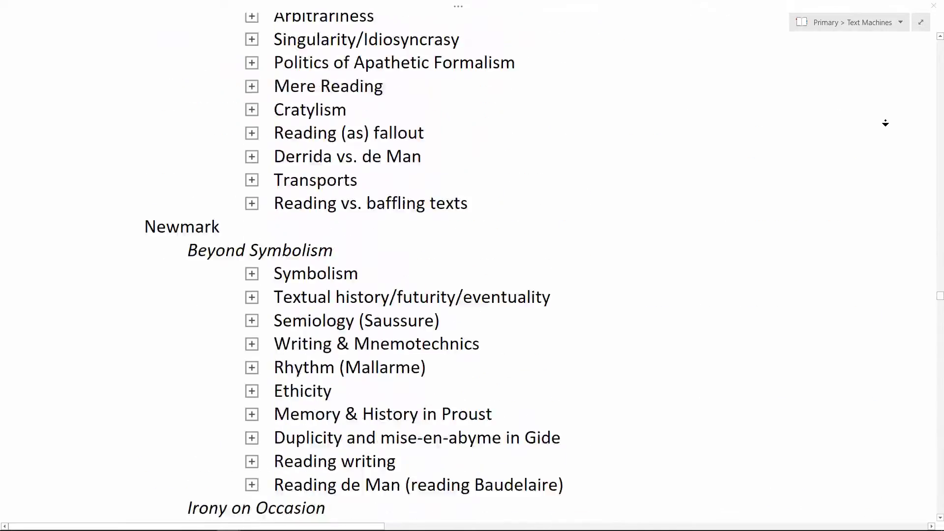
{"action": "scroll", "coordinate": [885, 123], "scroll_direction": "down", "scroll_amount": 16}
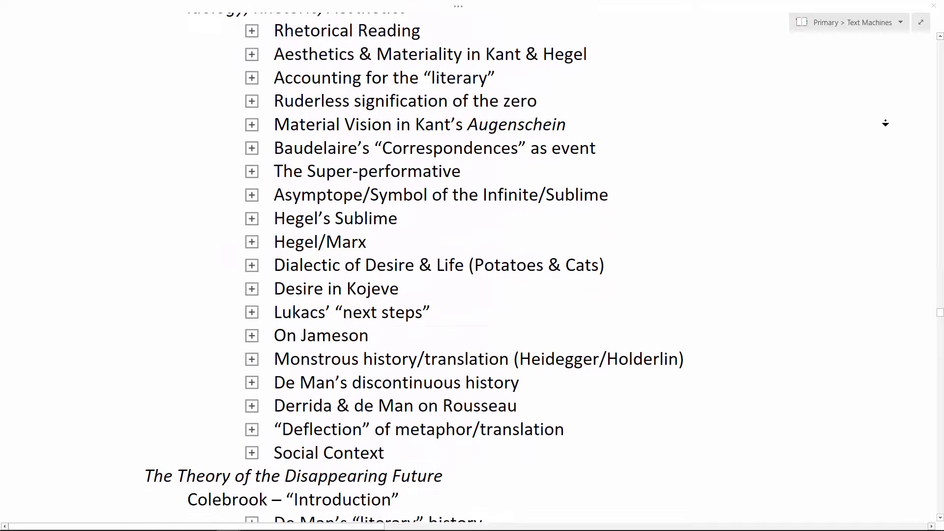
{"action": "scroll", "coordinate": [885, 123], "scroll_direction": "down", "scroll_amount": 4}
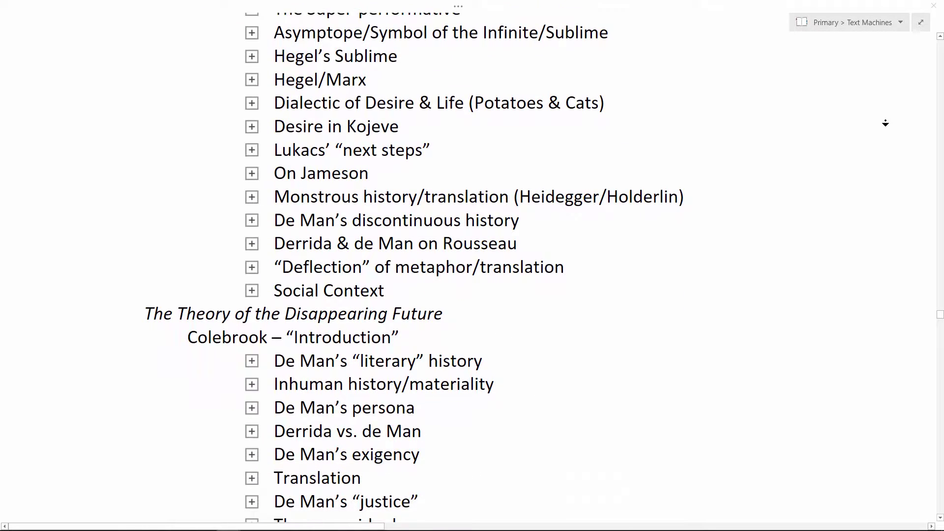
{"action": "scroll", "coordinate": [885, 123], "scroll_direction": "down", "scroll_amount": 4}
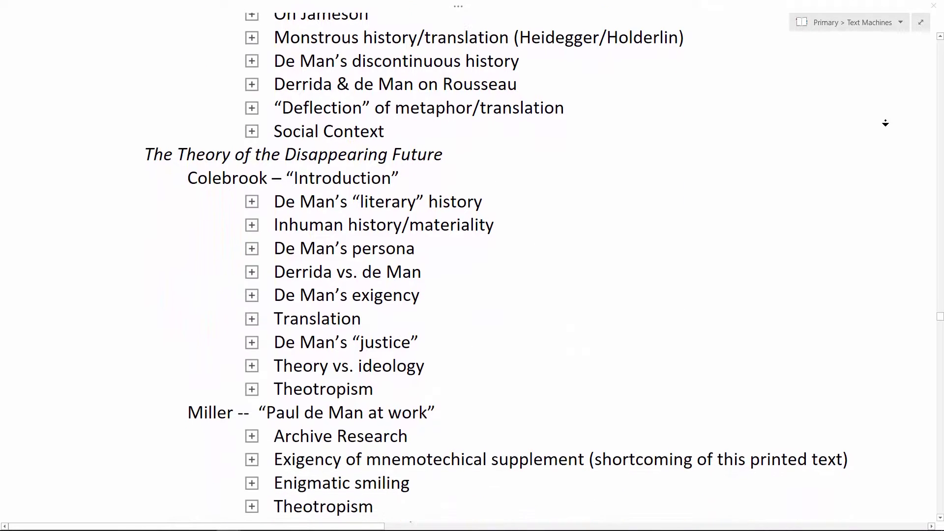
{"action": "scroll", "coordinate": [885, 123], "scroll_direction": "down", "scroll_amount": 4}
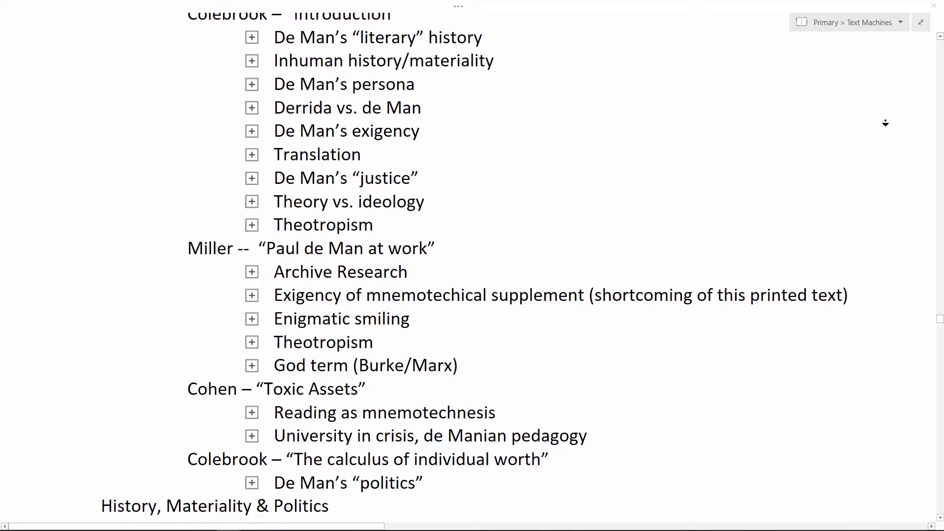
{"action": "scroll", "coordinate": [885, 123], "scroll_direction": "down", "scroll_amount": 2}
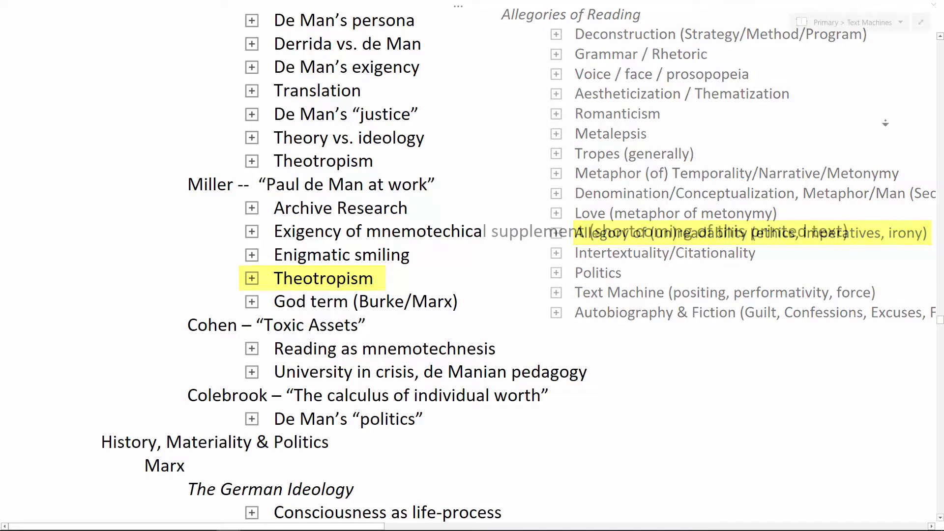
{"action": "scroll", "coordinate": [885, 123], "scroll_direction": "down", "scroll_amount": 2}
{"action": "scroll", "coordinate": [885, 122], "scroll_direction": "down", "scroll_amount": 5}
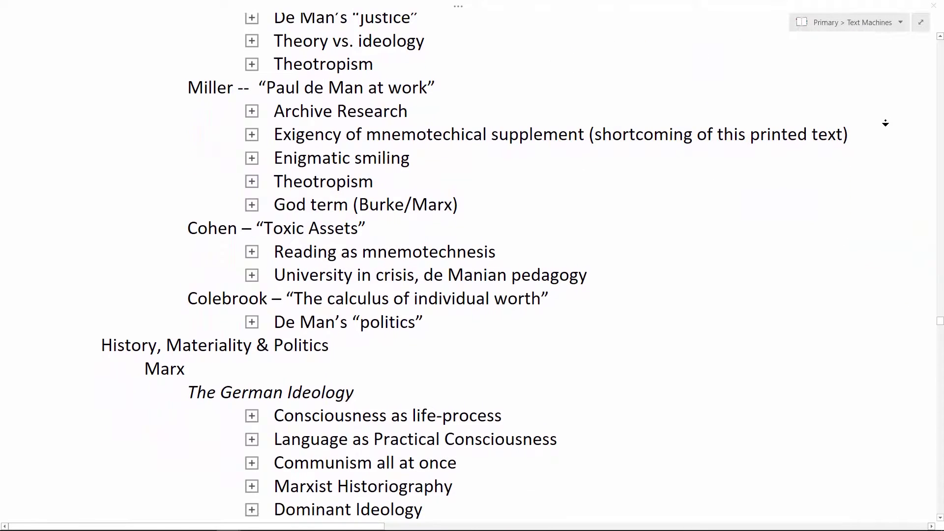
{"action": "scroll", "coordinate": [885, 123], "scroll_direction": "down", "scroll_amount": 5}
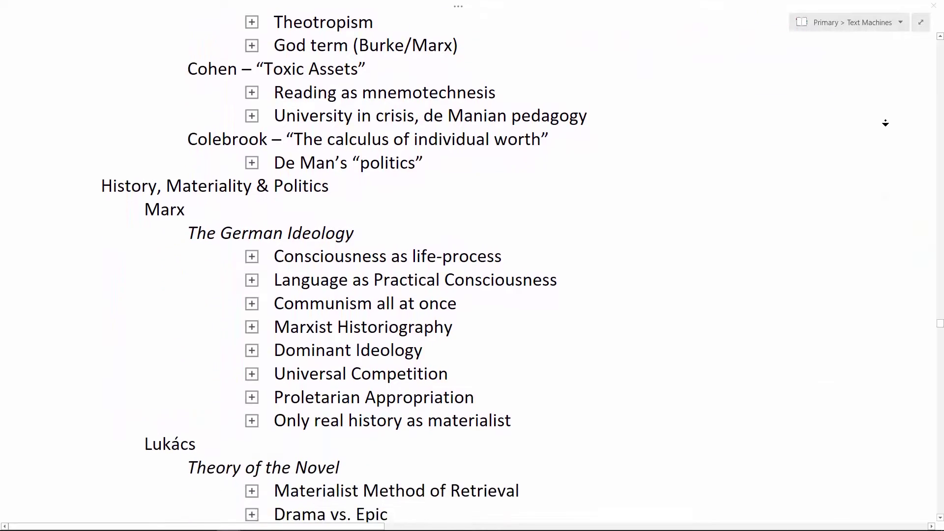
{"action": "scroll", "coordinate": [885, 123], "scroll_direction": "down", "scroll_amount": 20}
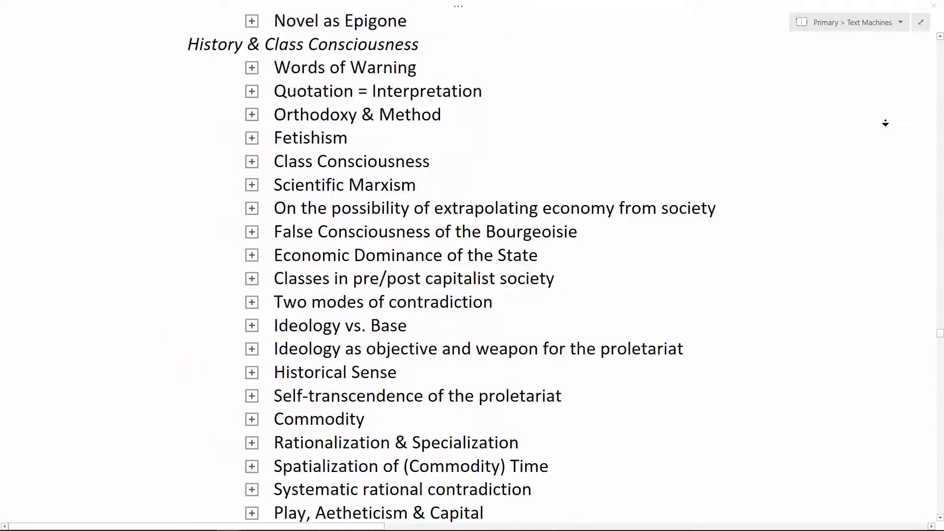
{"action": "scroll", "coordinate": [885, 123], "scroll_direction": "down", "scroll_amount": 20}
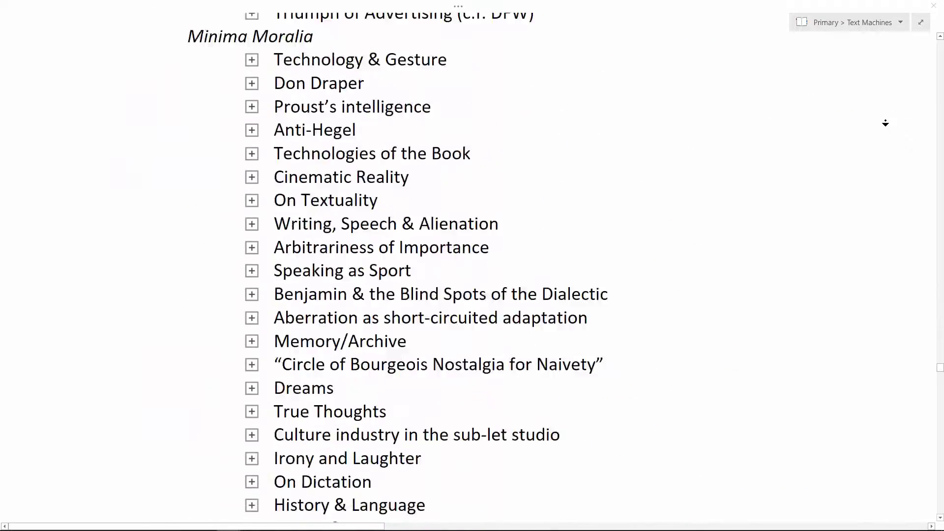
{"action": "scroll", "coordinate": [885, 123], "scroll_direction": "down", "scroll_amount": 20}
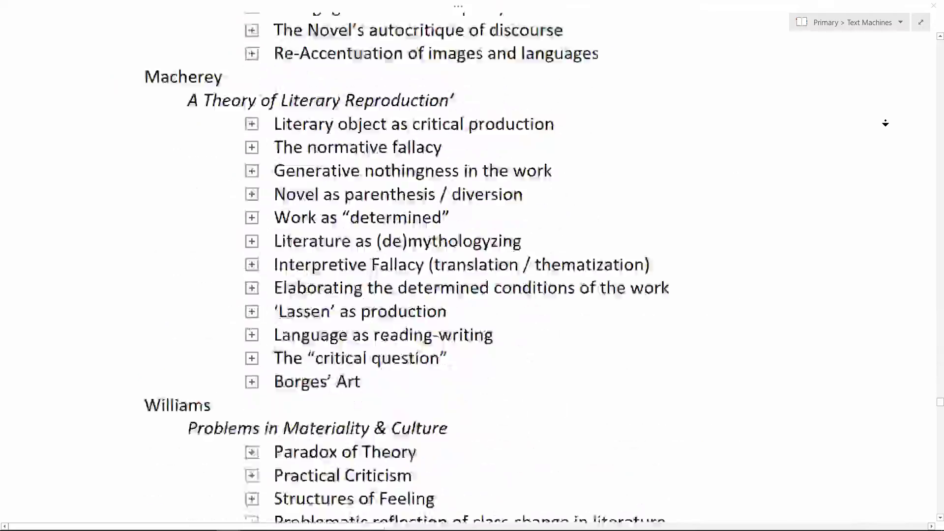
{"action": "scroll", "coordinate": [886, 123], "scroll_direction": "down", "scroll_amount": 20}
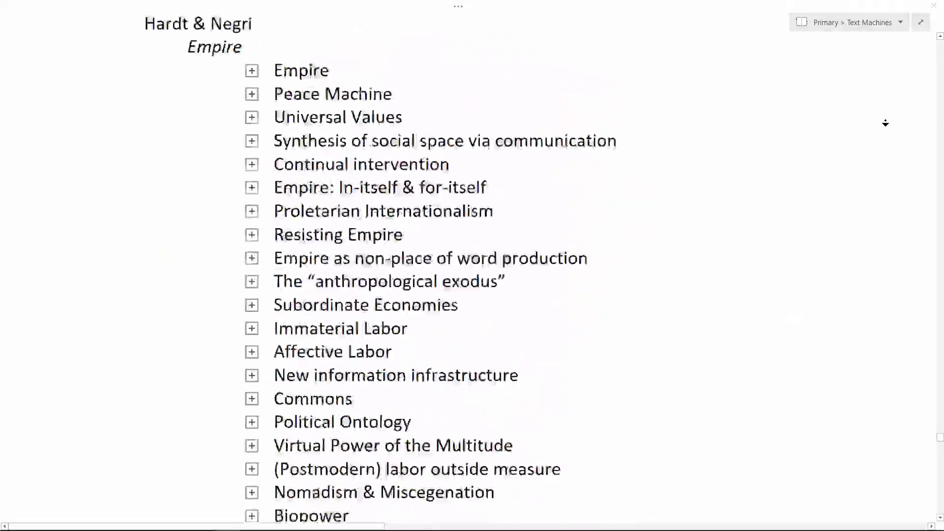
{"action": "scroll", "coordinate": [885, 123], "scroll_direction": "down", "scroll_amount": 20}
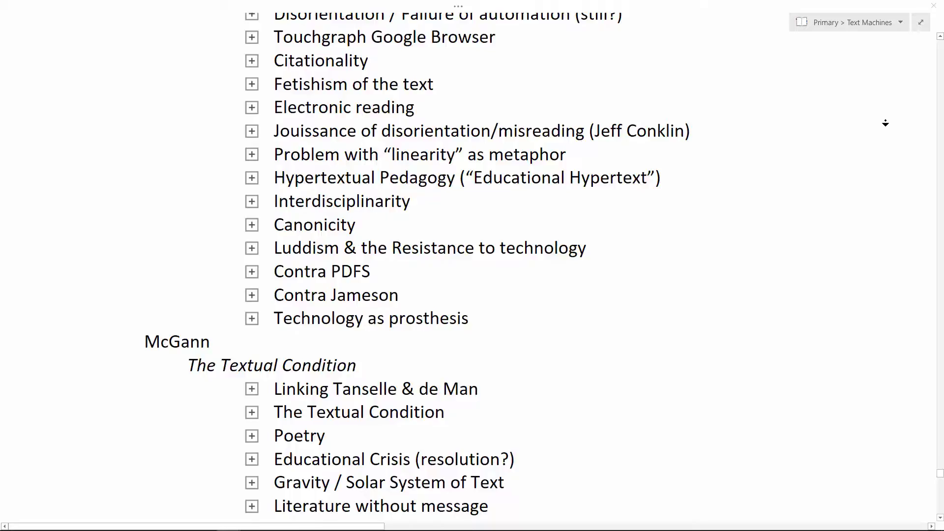
{"action": "scroll", "coordinate": [885, 123], "scroll_direction": "down", "scroll_amount": 20}
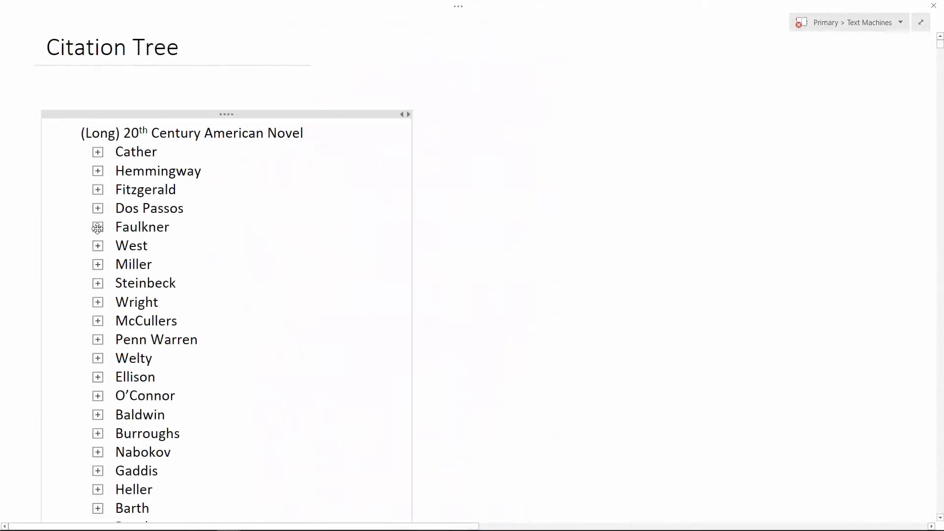
Expand Faulkner, Absalom! Absalom! and its Auto-thematic / Meta-narrative theme to show the quotes
{"action": "double_click", "coordinate": [97, 227]}
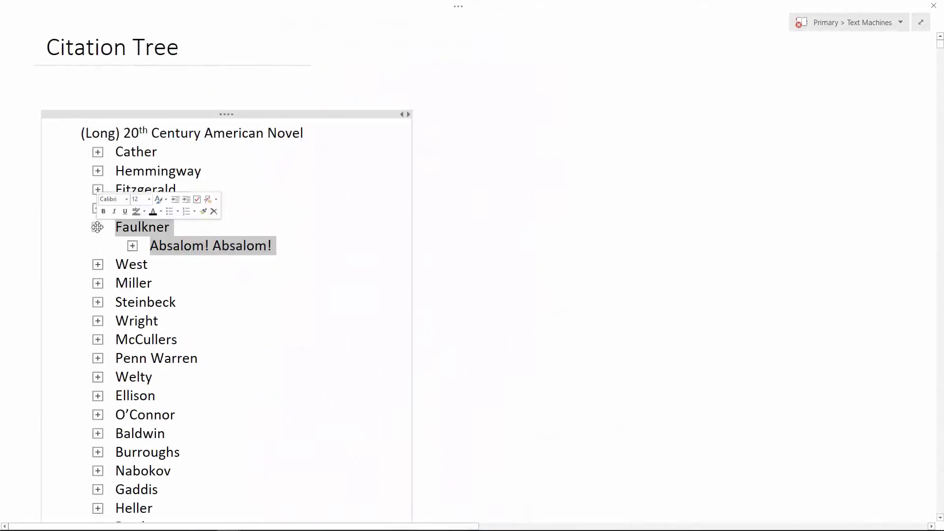
{"action": "double_click", "coordinate": [133, 246]}
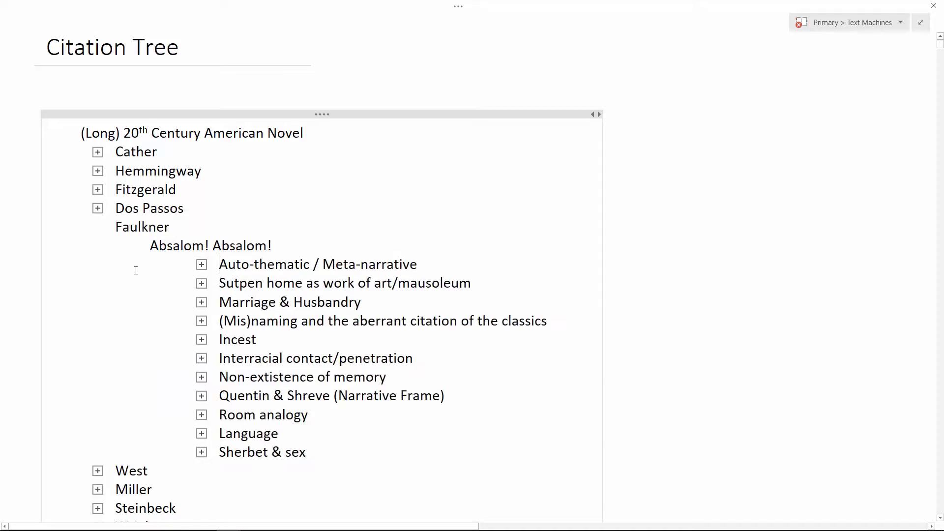
{"action": "scroll", "coordinate": [152, 278], "scroll_direction": "down", "scroll_amount": 2}
{"action": "double_click", "coordinate": [203, 195]}
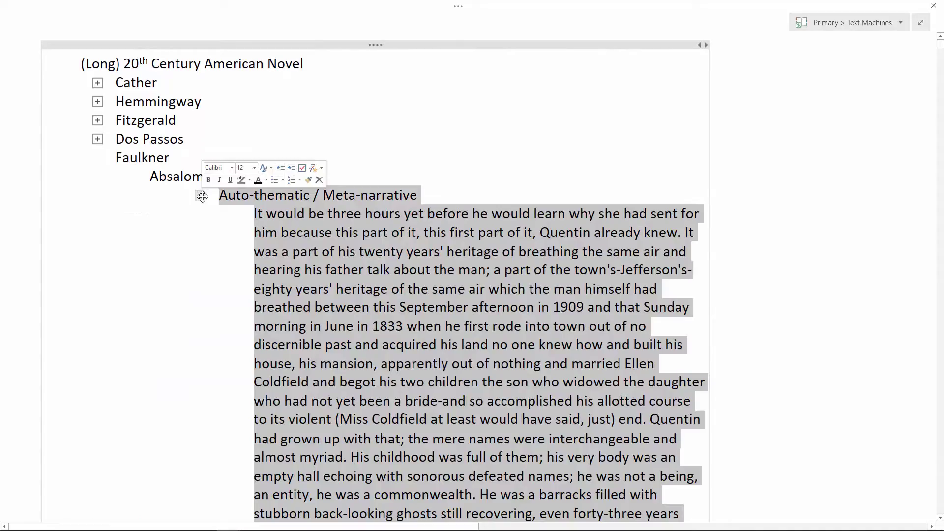
Reveal the notes under the 'It should have been later' and 'It's just incredible' quotes
{"action": "scroll", "coordinate": [206, 264], "scroll_direction": "down", "scroll_amount": 12}
{"action": "scroll", "coordinate": [208, 264], "scroll_direction": "down", "scroll_amount": 2}
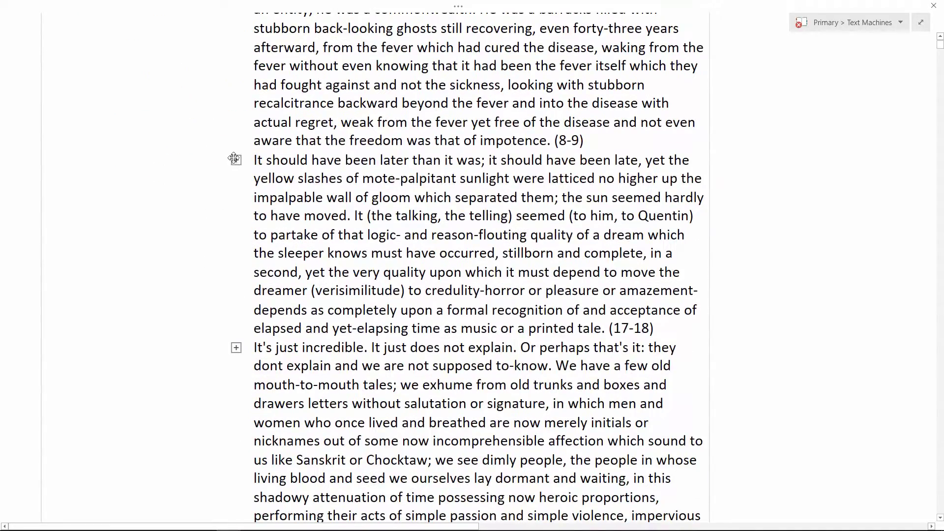
{"action": "double_click", "coordinate": [234, 158]}
{"action": "scroll", "coordinate": [235, 246], "scroll_direction": "down", "scroll_amount": 4}
{"action": "scroll", "coordinate": [234, 246], "scroll_direction": "down", "scroll_amount": 3}
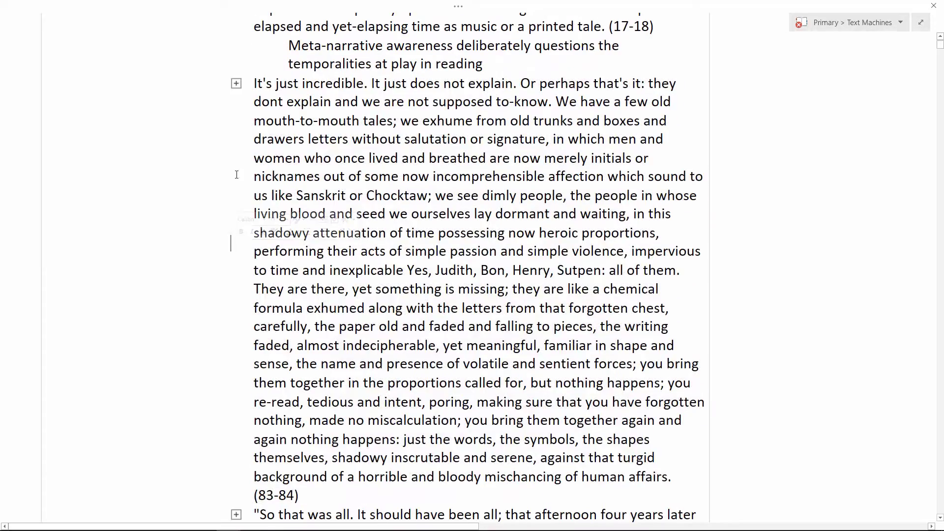
{"action": "double_click", "coordinate": [235, 81]}
{"action": "scroll", "coordinate": [236, 239], "scroll_direction": "down", "scroll_amount": 5}
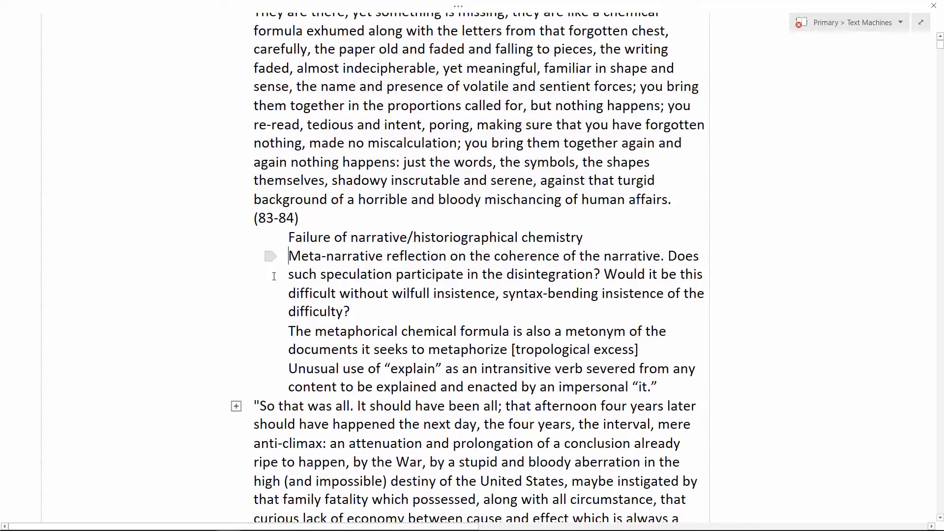
Check the three notes under 'It's just incredible' and the metalepsis note under 'So that was all'
{"action": "left_click", "coordinate": [271, 256]}
{"action": "left_click", "coordinate": [270, 331]}
{"action": "left_click", "coordinate": [270, 369]}
{"action": "left_click", "coordinate": [209, 341]}
{"action": "scroll", "coordinate": [208, 341], "scroll_direction": "down", "scroll_amount": 3}
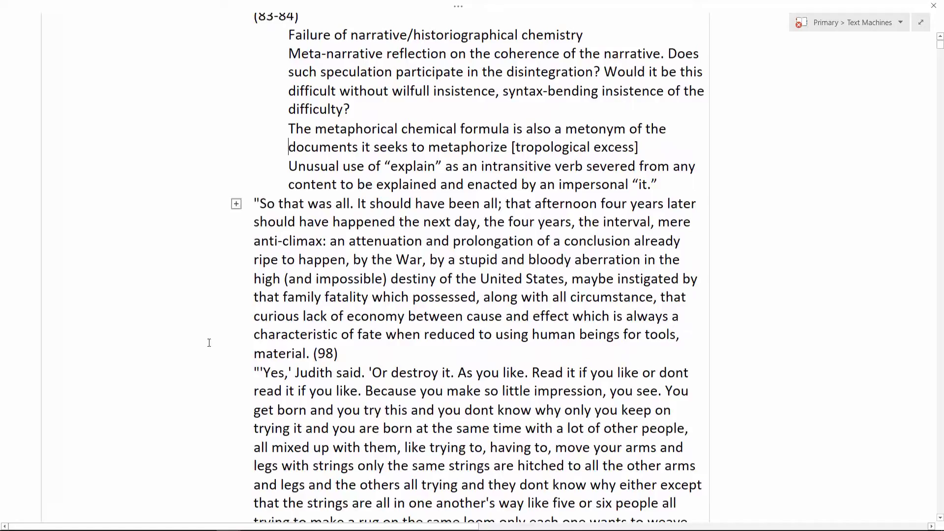
{"action": "double_click", "coordinate": [236, 198]}
{"action": "scroll", "coordinate": [232, 241], "scroll_direction": "down", "scroll_amount": 3}
{"action": "left_click", "coordinate": [270, 228]}
Collapse the Auto-thematic / Meta-narrative quotations back to its theme heading
{"action": "scroll", "coordinate": [249, 202], "scroll_direction": "down", "scroll_amount": 9}
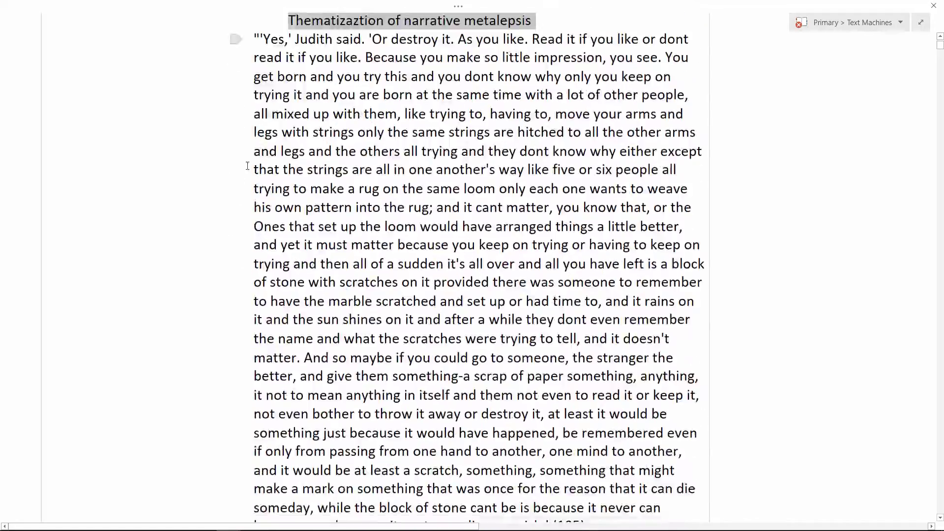
{"action": "scroll", "coordinate": [249, 202], "scroll_direction": "down", "scroll_amount": 1}
{"action": "scroll", "coordinate": [236, 216], "scroll_direction": "up", "scroll_amount": 20}
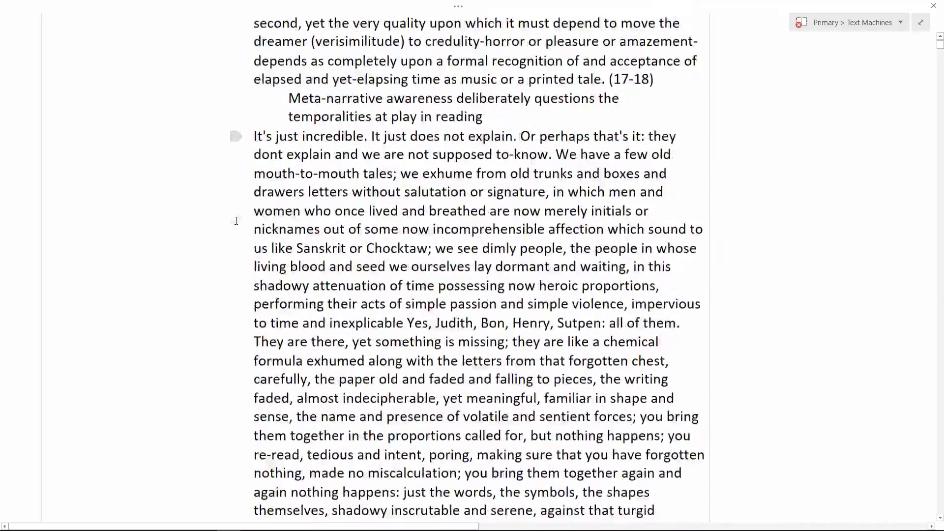
{"action": "double_click", "coordinate": [203, 241]}
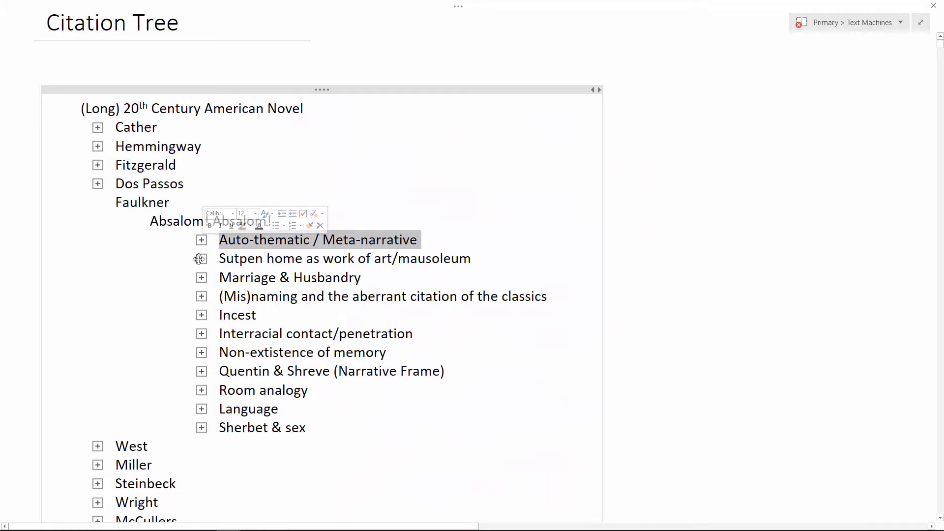
Expand and re-collapse Sutpen home, Marriage & Husbandry, (Mis)naming, Incest and Interracial contact themes
{"action": "double_click", "coordinate": [200, 258]}
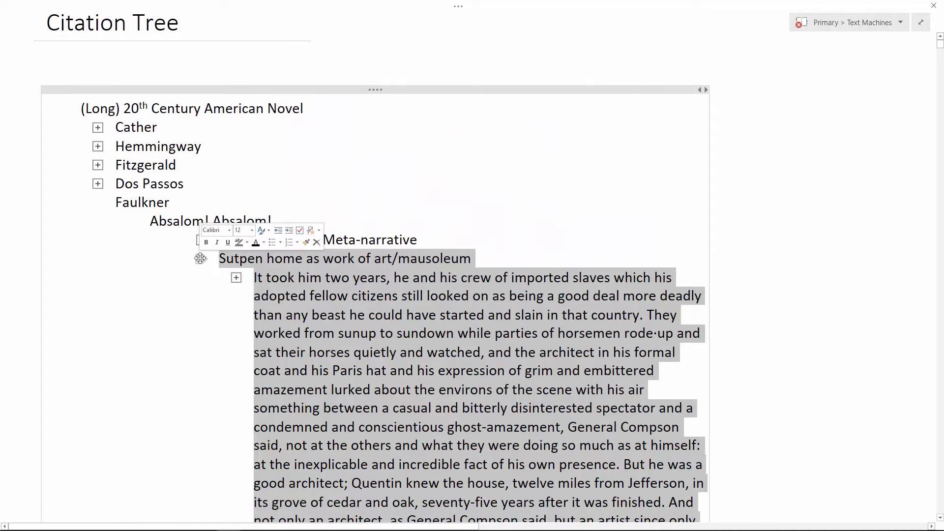
{"action": "double_click", "coordinate": [200, 258]}
{"action": "double_click", "coordinate": [202, 278]}
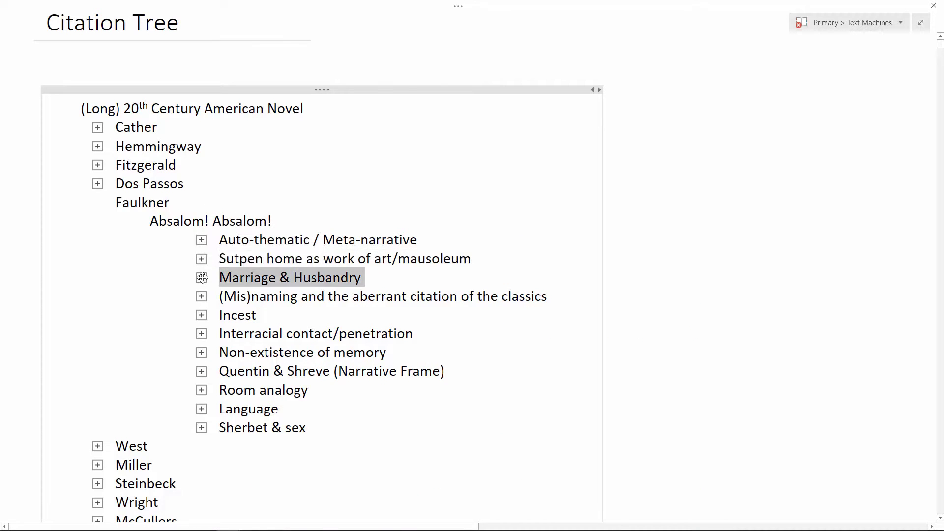
{"action": "double_click", "coordinate": [202, 278]}
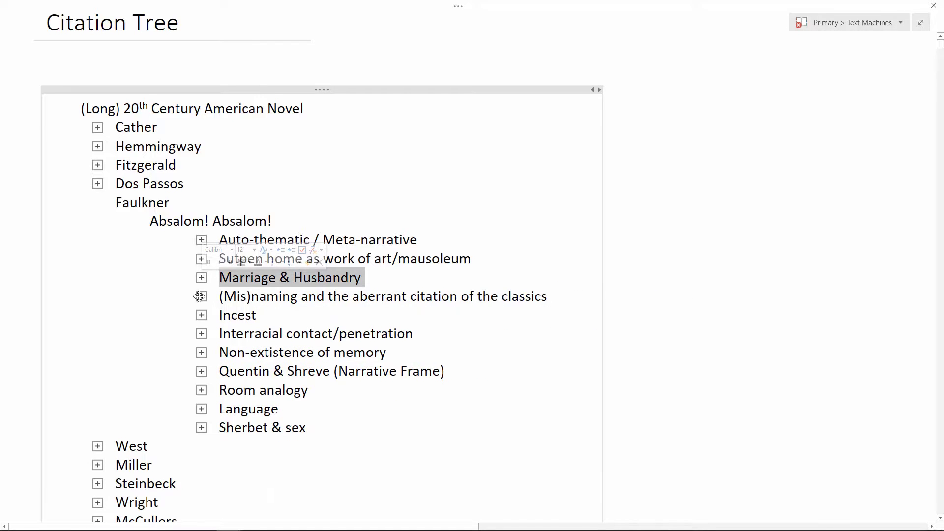
{"action": "double_click", "coordinate": [199, 296]}
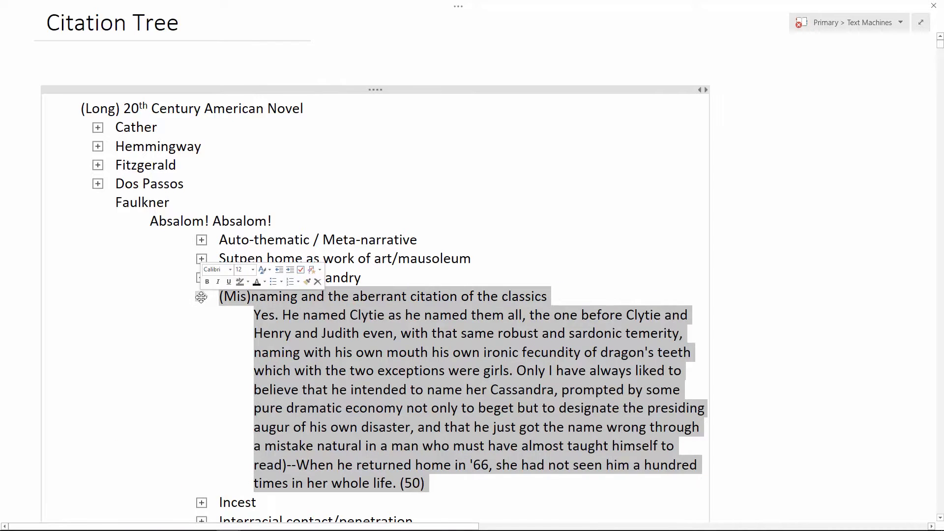
{"action": "double_click", "coordinate": [201, 297]}
{"action": "scroll", "coordinate": [199, 260], "scroll_direction": "down", "scroll_amount": 2}
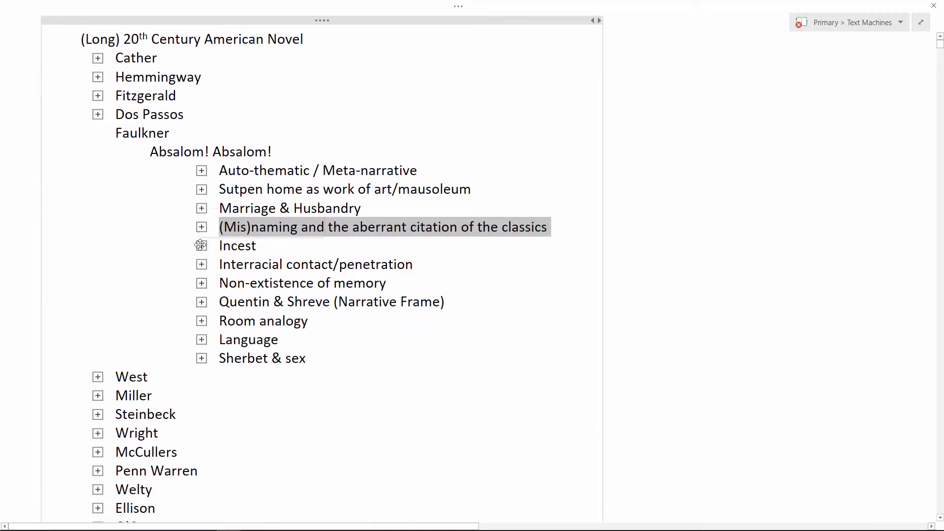
{"action": "double_click", "coordinate": [201, 244]}
{"action": "double_click", "coordinate": [200, 245]}
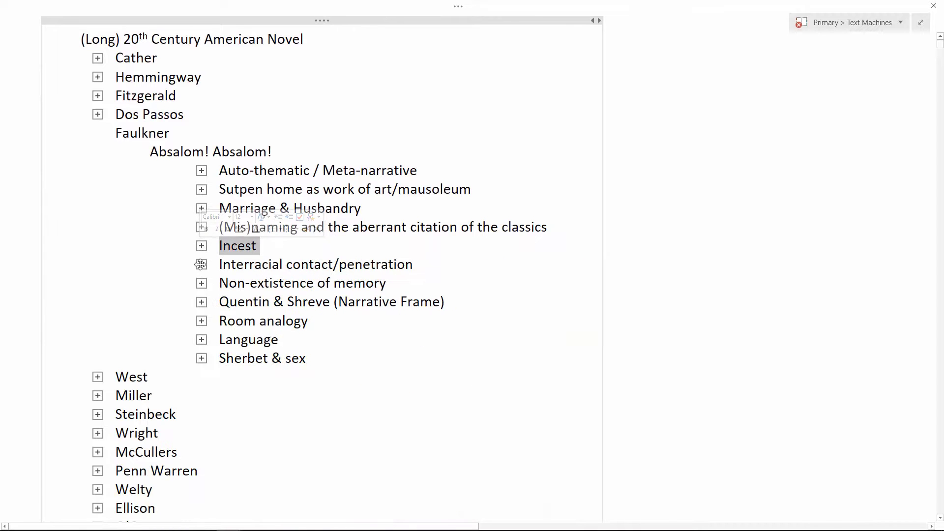
{"action": "double_click", "coordinate": [200, 264]}
{"action": "double_click", "coordinate": [202, 265]}
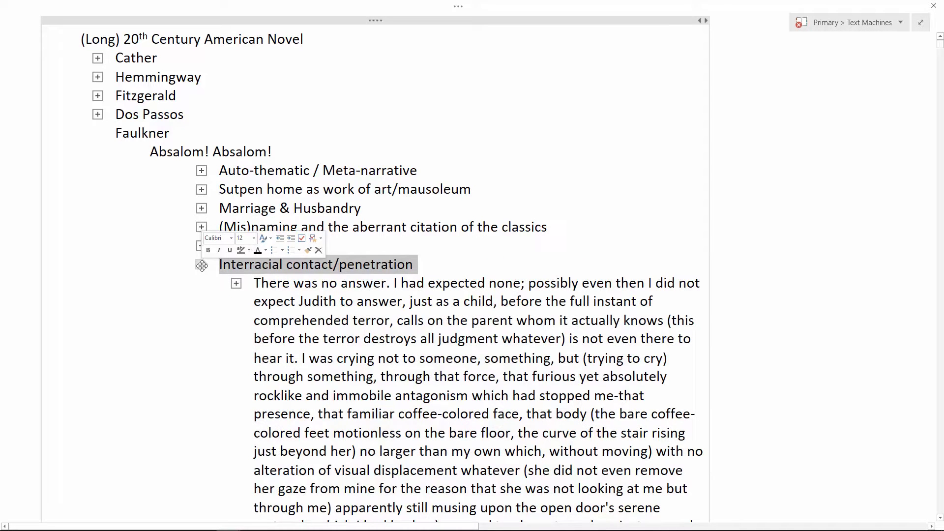
Check Non-extistence of memory through Sherbet & sex, then collapse Absalom! Absalom! and Faulkner
{"action": "left_click", "coordinate": [202, 284]}
{"action": "double_click", "coordinate": [202, 284]}
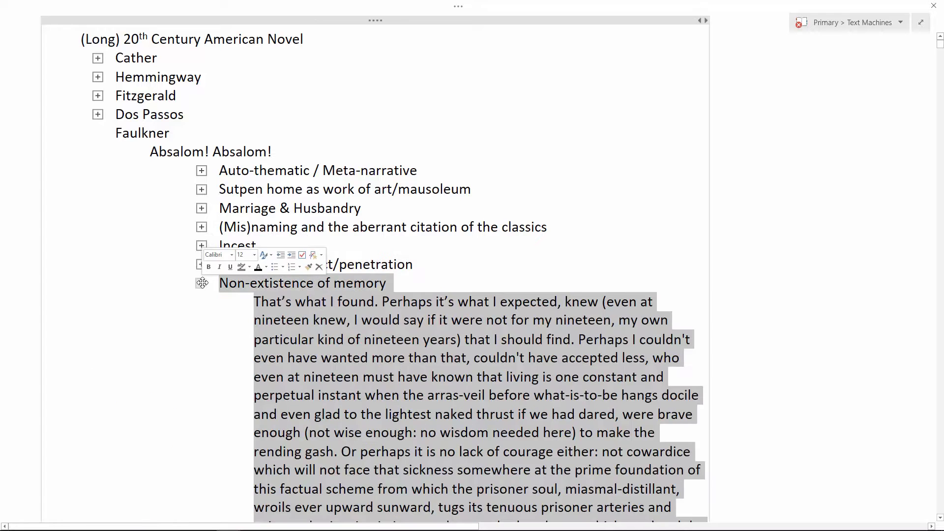
{"action": "double_click", "coordinate": [202, 284]}
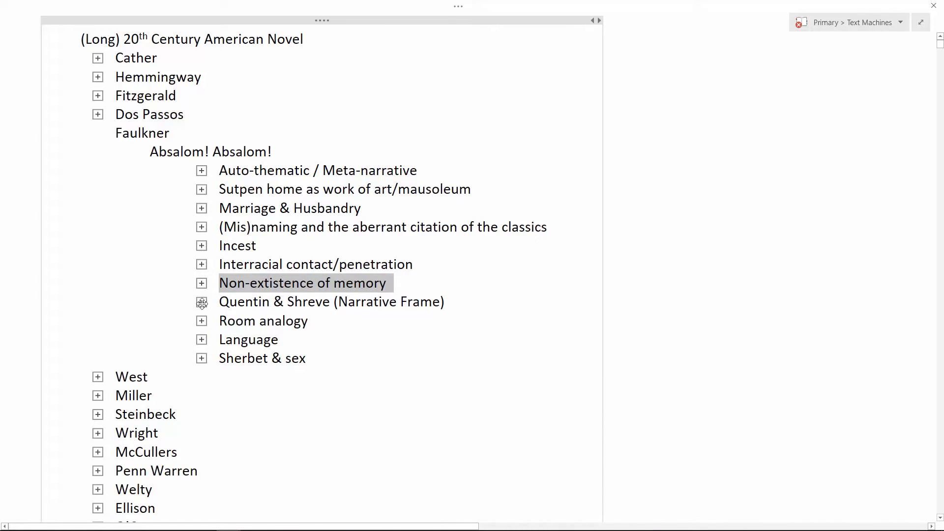
{"action": "double_click", "coordinate": [201, 302]}
{"action": "double_click", "coordinate": [202, 303]}
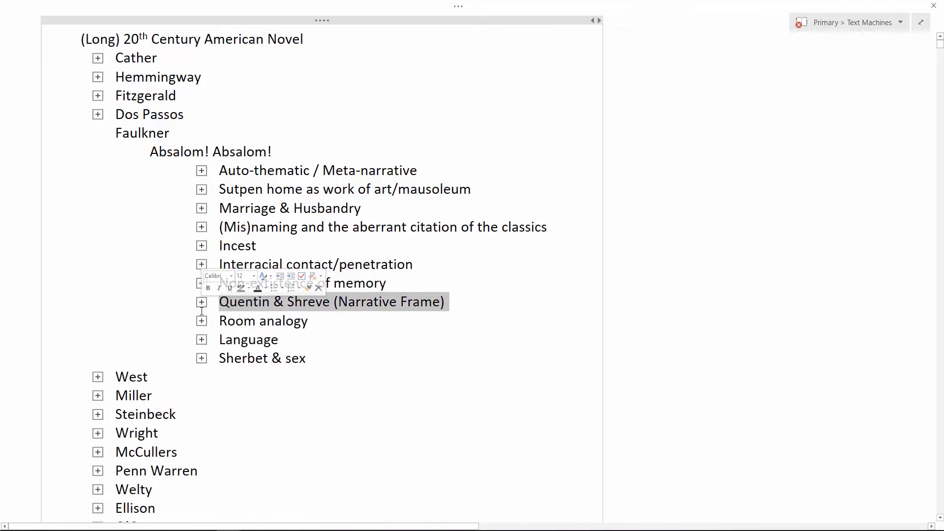
{"action": "double_click", "coordinate": [201, 322]}
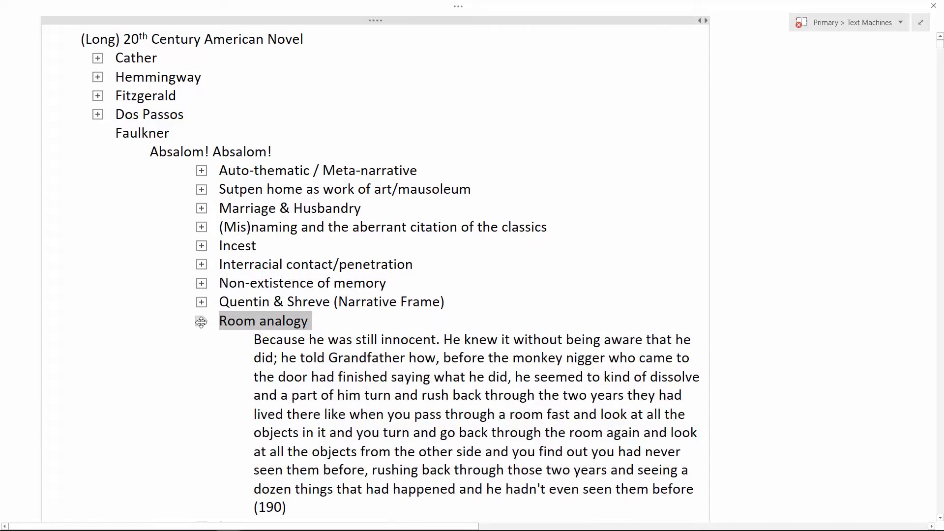
{"action": "double_click", "coordinate": [201, 322]}
{"action": "double_click", "coordinate": [202, 340]}
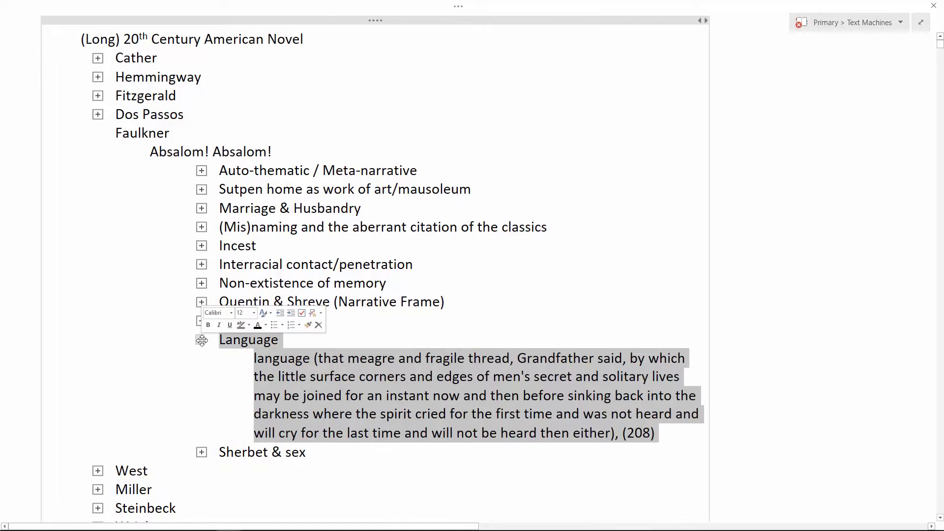
{"action": "double_click", "coordinate": [202, 340]}
{"action": "double_click", "coordinate": [202, 356]}
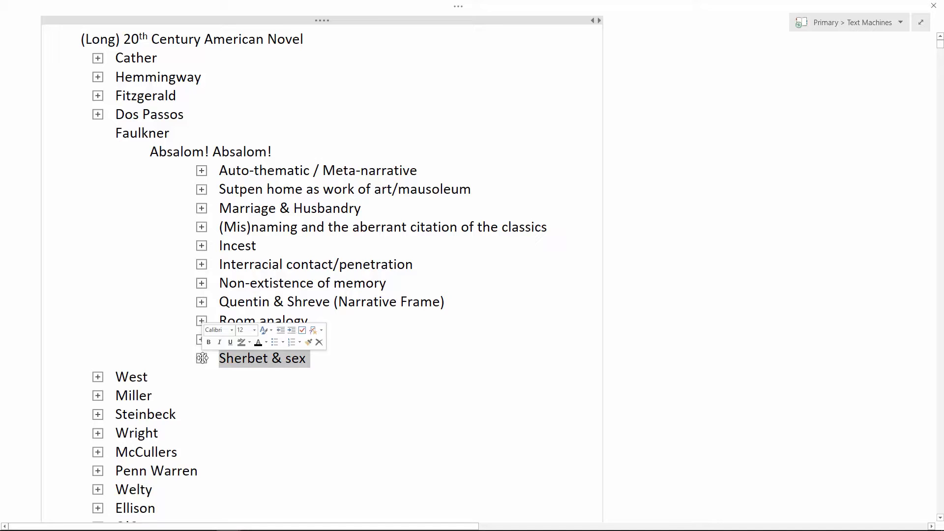
{"action": "double_click", "coordinate": [202, 358]}
{"action": "double_click", "coordinate": [130, 151]}
{"action": "double_click", "coordinate": [98, 133]}
Snap OneNote to the left half with Faulkner 1936-1940 - Novels.pdf beside it
{"action": "scroll", "coordinate": [217, 166], "scroll_direction": "down", "scroll_amount": 4}
{"action": "double_click", "coordinate": [624, 6]}
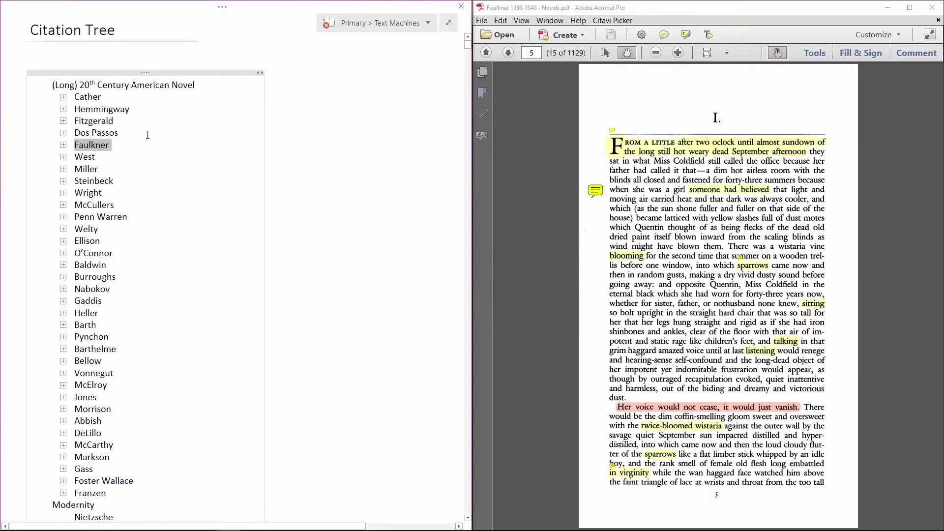
{"action": "scroll", "coordinate": [148, 135], "scroll_direction": "down", "scroll_amount": 1}
{"action": "left_click", "coordinate": [328, 115]}
{"action": "left_click", "coordinate": [879, 256]}
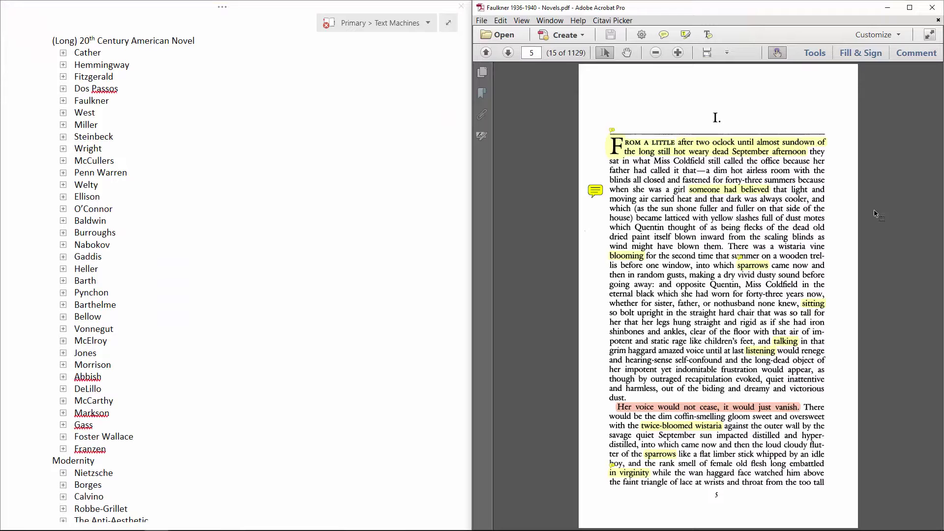
Read the annotation comments on page 5, the highlighted opening of Absalom, Absalom!
{"action": "mouse_move", "coordinate": [789, 154]}
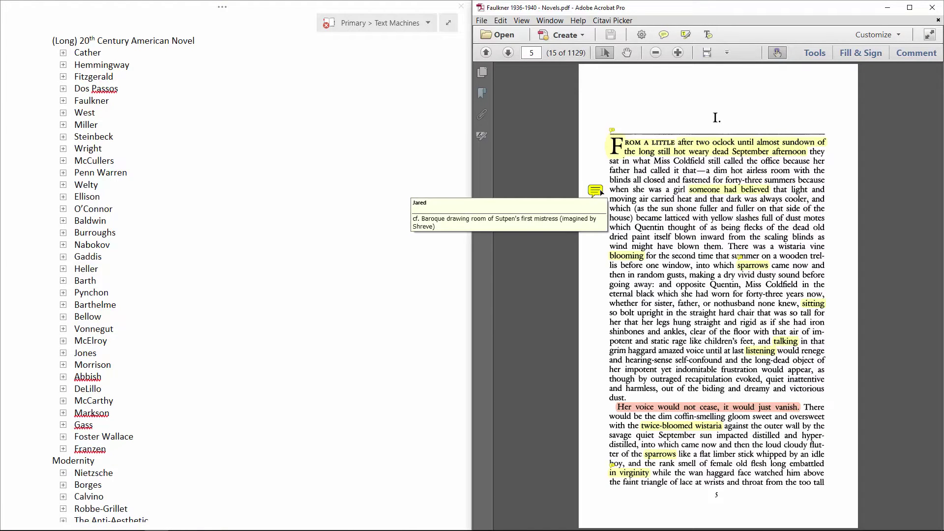
{"action": "mouse_move", "coordinate": [630, 477]}
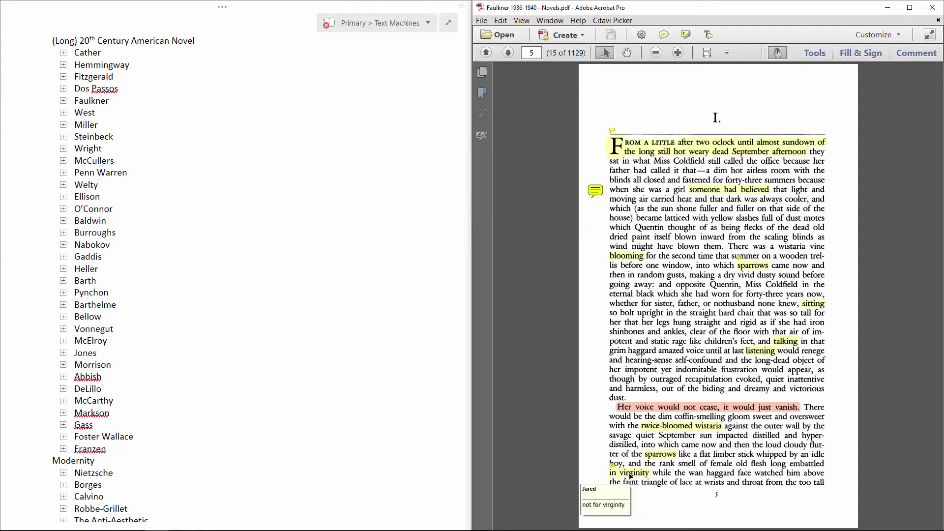
{"action": "scroll", "coordinate": [630, 475], "scroll_direction": "down", "scroll_amount": 3}
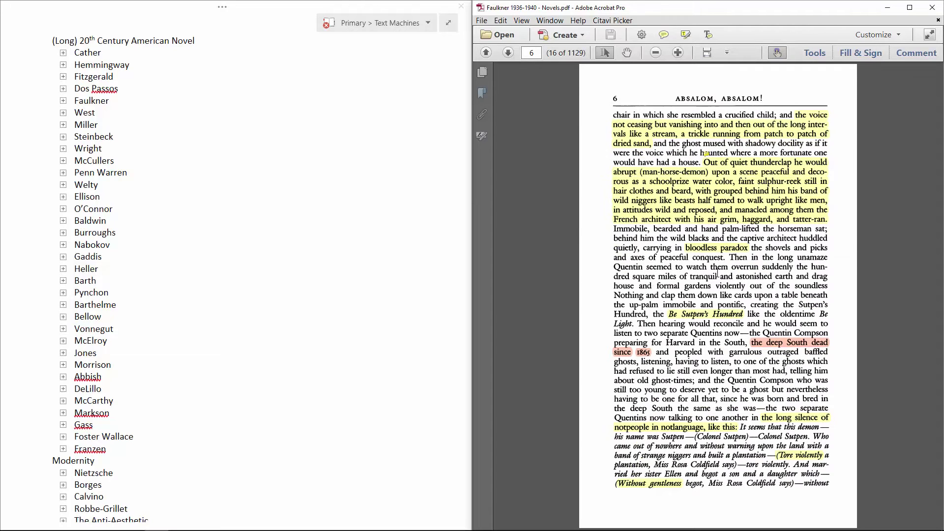
{"action": "mouse_move", "coordinate": [746, 208]}
{"action": "scroll", "coordinate": [715, 332], "scroll_direction": "down", "scroll_amount": 3}
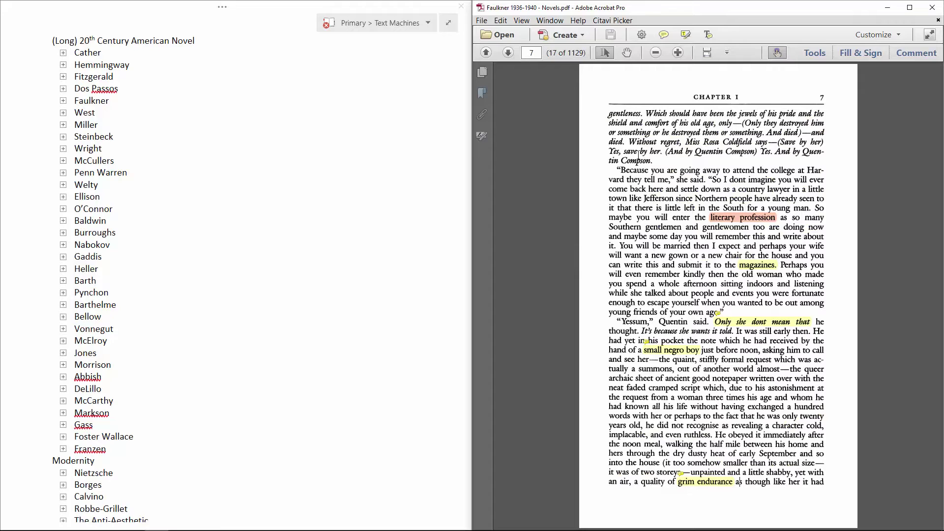
{"action": "scroll", "coordinate": [637, 156], "scroll_direction": "up", "scroll_amount": 6}
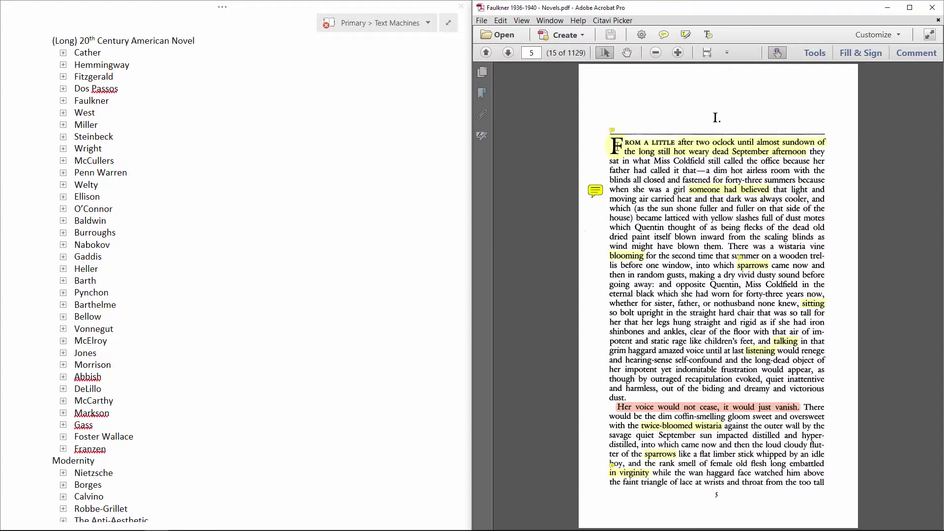
Select chapter I from the page 5 drop cap through 'Quentin Compson.' on page 7
{"action": "left_click_drag", "start_coordinate": [610, 139], "coordinate": [860, 506]}
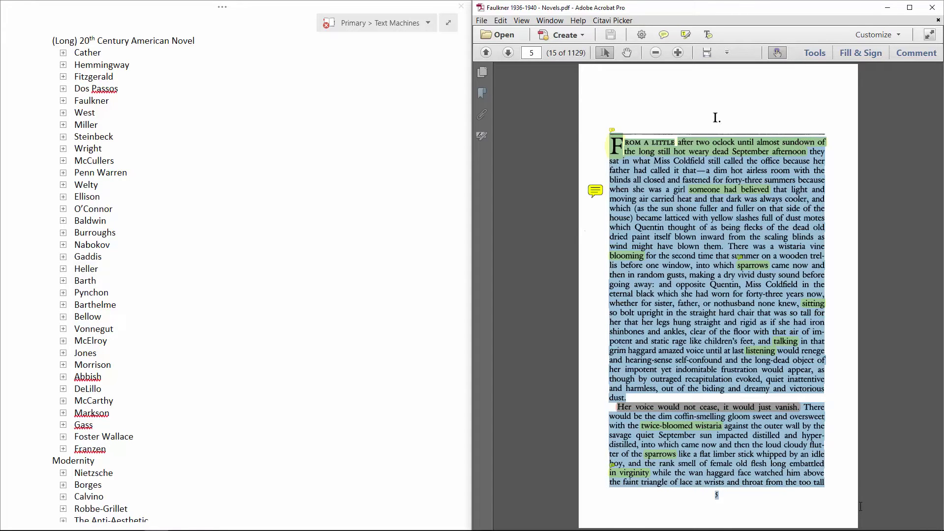
{"action": "scroll", "coordinate": [860, 506], "scroll_direction": "down", "scroll_amount": 2}
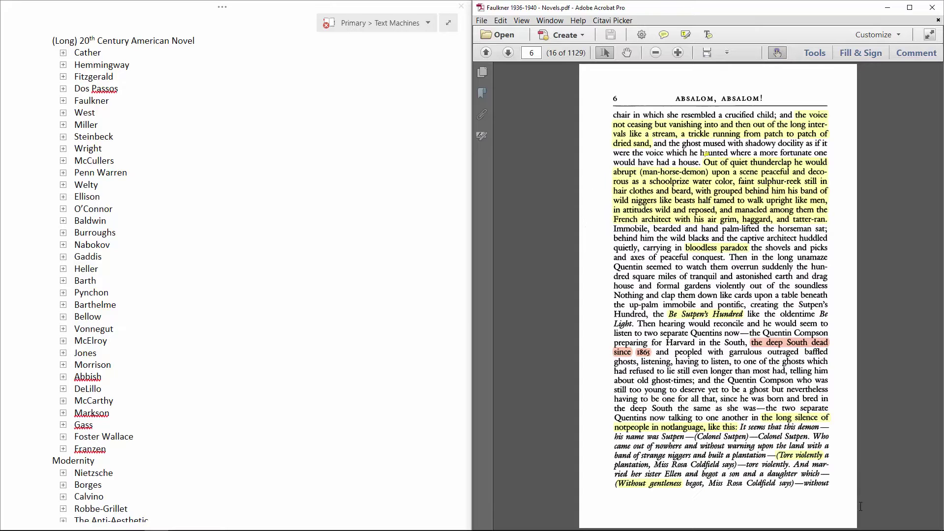
{"action": "scroll", "coordinate": [849, 486], "scroll_direction": "up", "scroll_amount": 2}
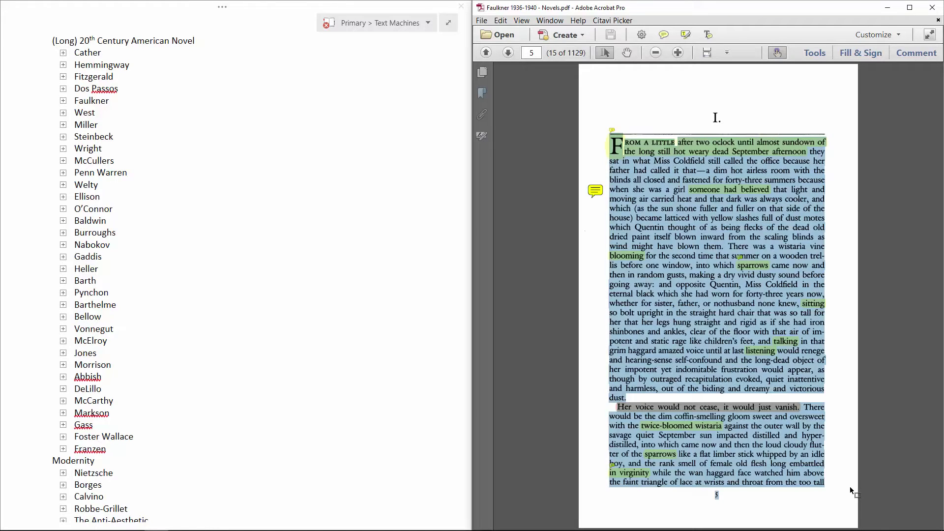
{"action": "key", "text": "shift+Page_Down"}
{"action": "key", "text": "shift+Page_Down"}
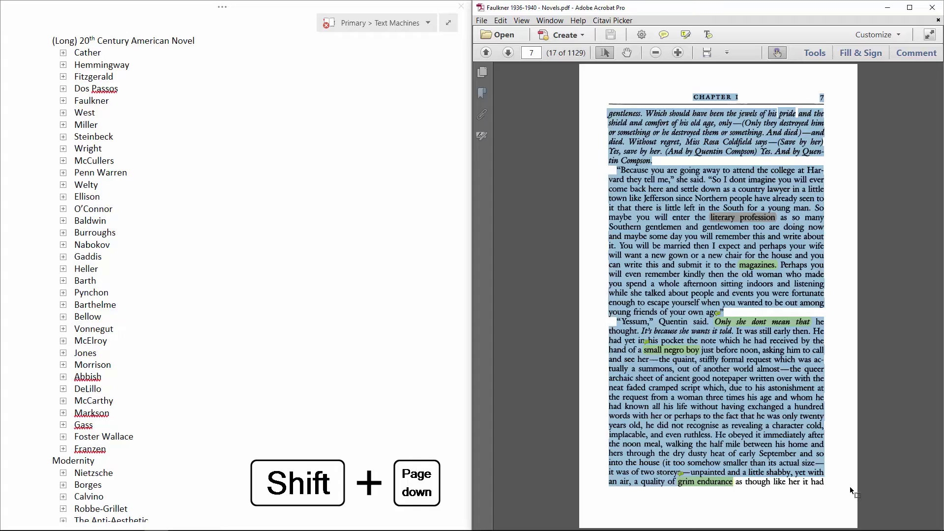
{"action": "key", "text": "shift+Up"}
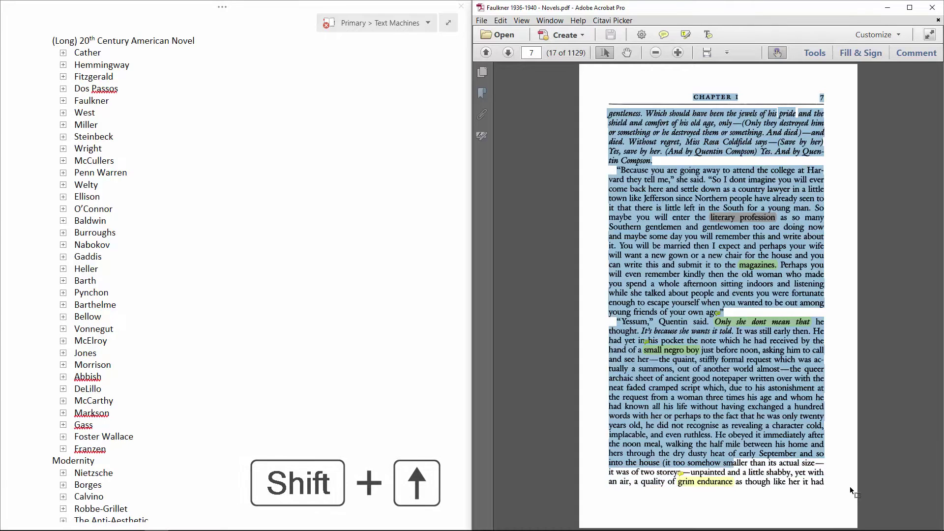
{"action": "key", "text": "shift+Up"}
{"action": "key", "text": "shift+Up"}
{"action": "key", "text": "shift+Up"}
{"action": "key", "text": "shift+Up"}
{"action": "key", "text": "shift+Up"}
{"action": "key", "text": "shift+Up"}
{"action": "key", "text": "shift+Up"}
{"action": "key", "text": "shift+Up"}
{"action": "key", "text": "shift+Up"}
{"action": "key", "text": "shift+Up"}
{"action": "key", "text": "shift+Up"}
{"action": "key", "text": "shift+Up"}
{"action": "key", "text": "shift+Up"}
{"action": "key", "text": "shift+Up"}
{"action": "key", "text": "shift+Up"}
{"action": "key", "text": "shift+Up"}
{"action": "key", "text": "shift+Up"}
{"action": "key", "text": "shift+Up"}
{"action": "key", "text": "shift+Up"}
{"action": "key", "text": "shift+Up"}
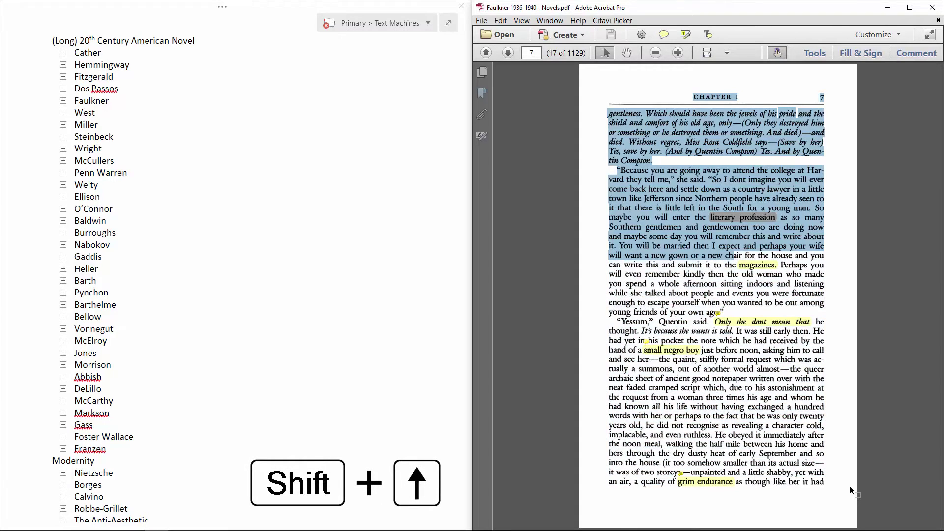
{"action": "key", "text": "shift+Up"}
{"action": "key", "text": "shift+Up"}
{"action": "key", "text": "shift+Up"}
{"action": "key", "text": "shift+Up"}
{"action": "key", "text": "shift+Up"}
{"action": "key", "text": "shift+Up"}
{"action": "key", "text": "shift+Up"}
{"action": "key", "text": "shift+Up"}
{"action": "key", "text": "shift+Up"}
{"action": "key", "text": "shift+Up"}
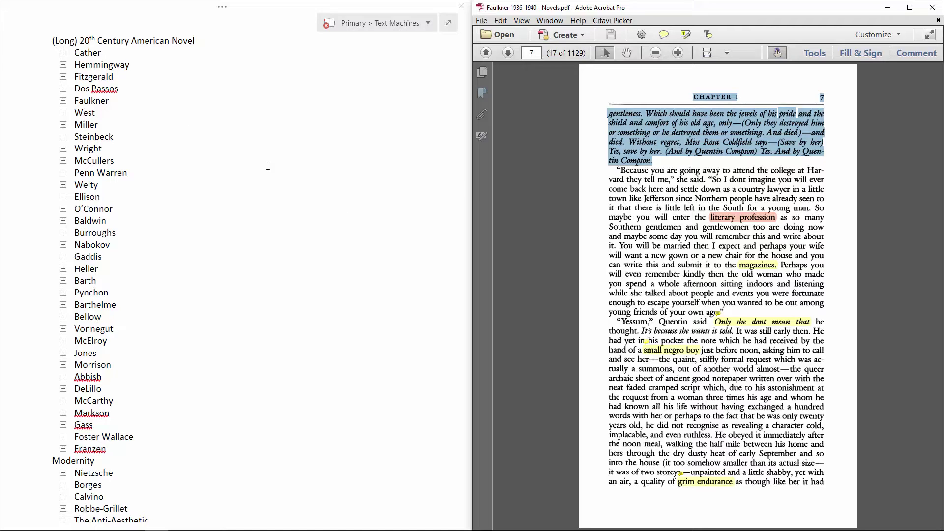
Expand Faulkner and Absalom! Absalom! to show its eleven themes through 'Sherbet & sex'
{"action": "double_click", "coordinate": [61, 101]}
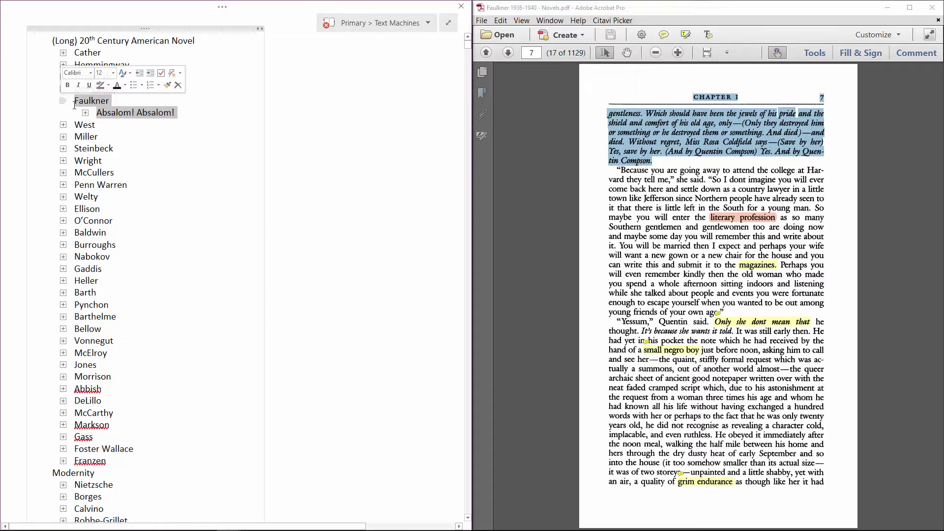
{"action": "double_click", "coordinate": [85, 112]}
{"action": "left_click", "coordinate": [96, 150]}
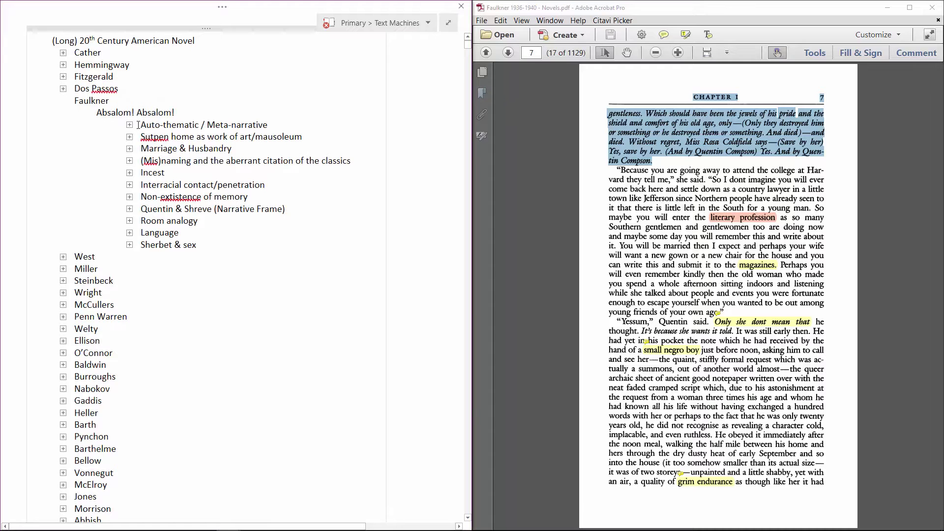
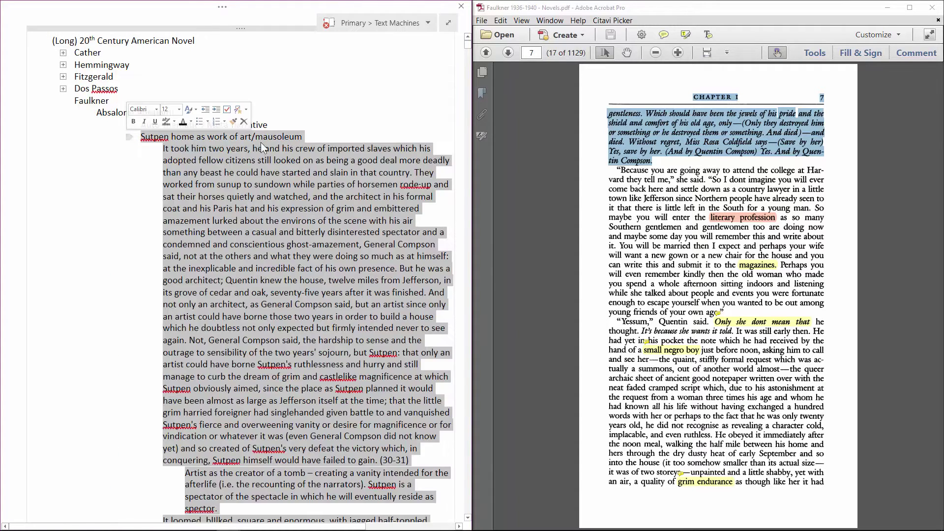
Paste the copied Faulkner passage on a new line below 'Sutpen home as work of art/mausoleum'
{"action": "left_click", "coordinate": [319, 136]}
{"action": "key", "text": "Return"}
{"action": "key", "text": "ctrl+v"}
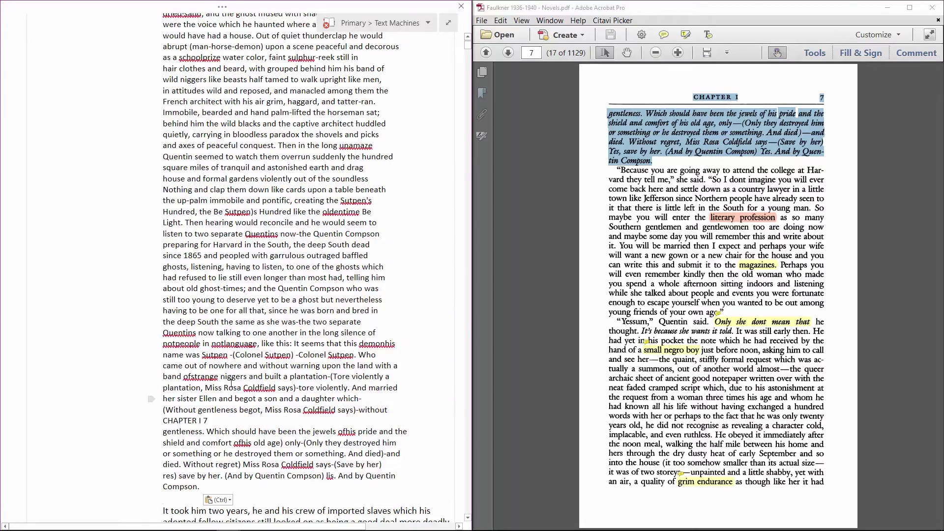
{"action": "scroll", "coordinate": [231, 382], "scroll_direction": "up", "scroll_amount": 15}
{"action": "scroll", "coordinate": [913, 393], "scroll_direction": "up", "scroll_amount": 5}
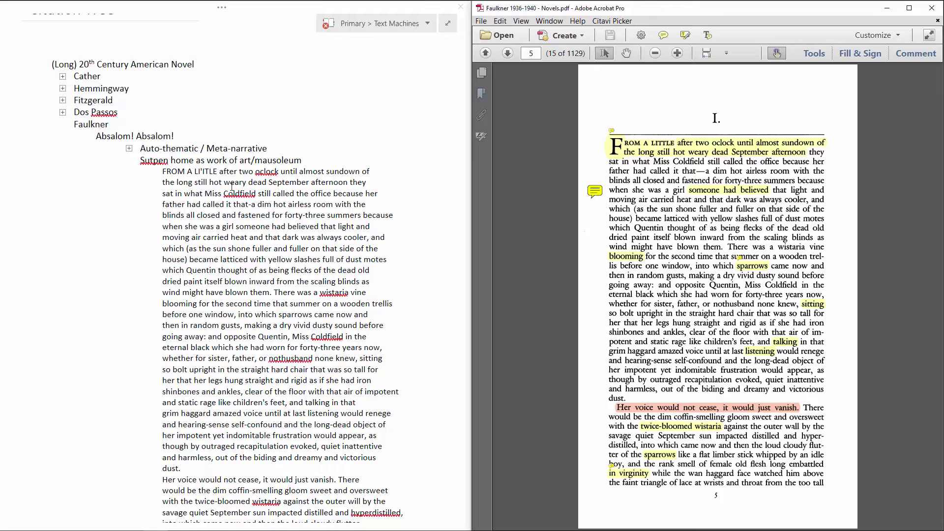
Replace the garbled capitalised opening words, including 'LI'ITLE', with 'From a little'
{"action": "double_click", "coordinate": [210, 171]}
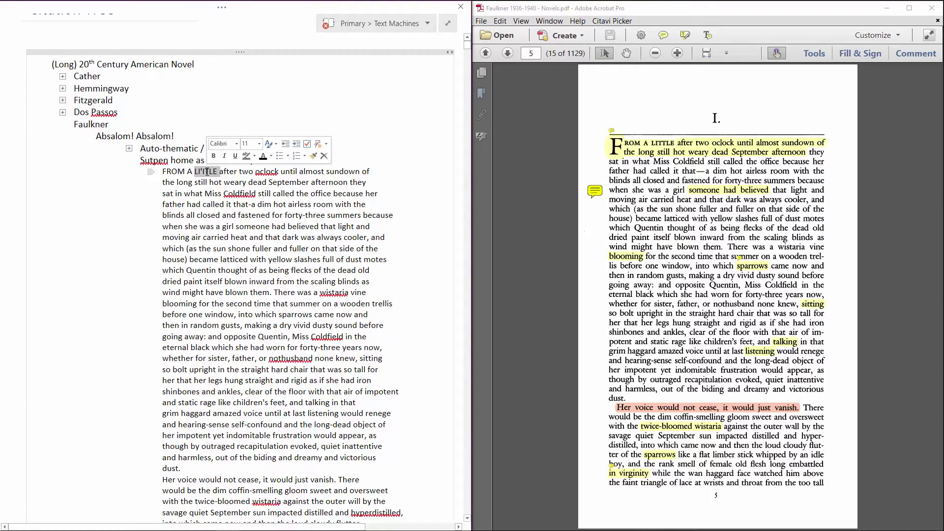
{"action": "key", "text": "BackSpace"}
{"action": "key", "text": "ctrl+BackSpace"}
{"action": "key", "text": "ctrl+BackSpace"}
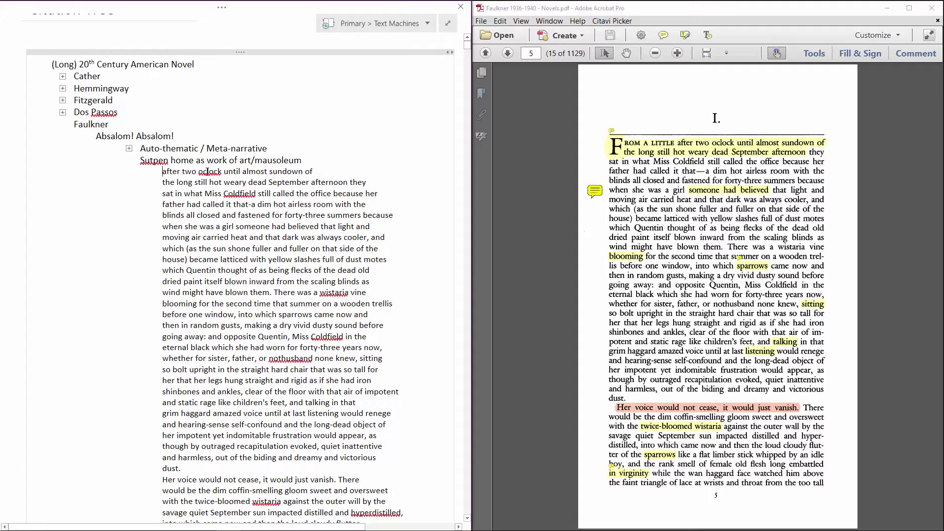
{"action": "type", "text": "From a lit"}
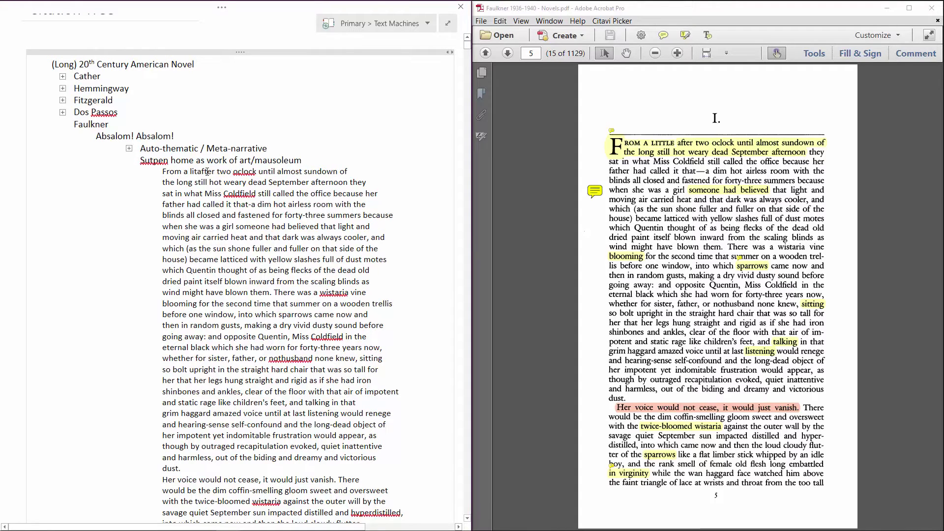
{"action": "type", "text": "tle"}
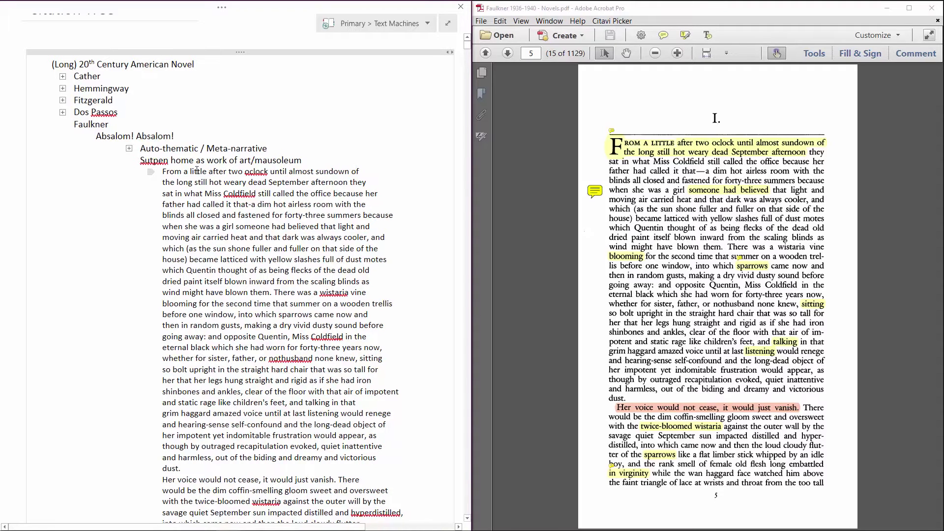
Join the passage's second line onto its first, restoring the accidentally deleted letter of 'sat'
{"action": "left_click", "coordinate": [390, 175]}
{"action": "key", "text": "Delete"}
{"action": "key", "text": "Down"}
{"action": "key", "text": "Delete"}
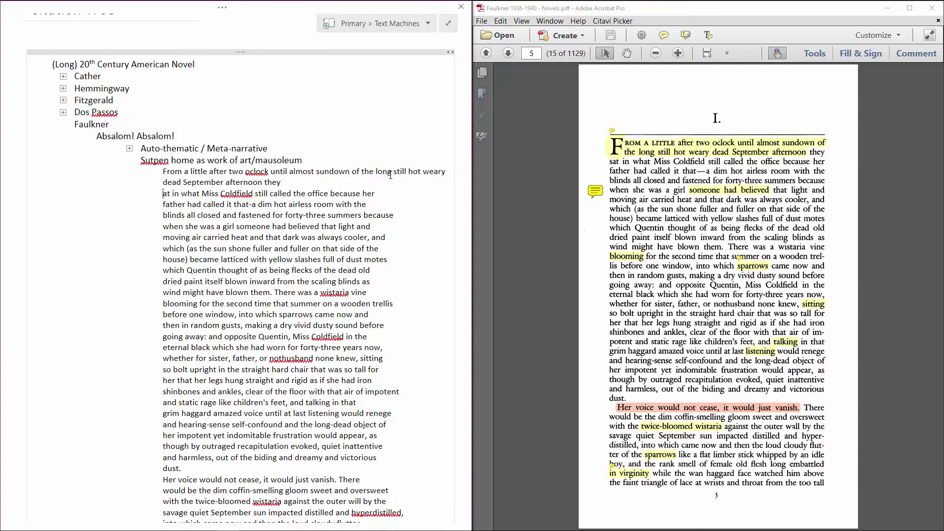
{"action": "key", "text": "ctrl+z"}
{"action": "key", "text": "BackSpace"}
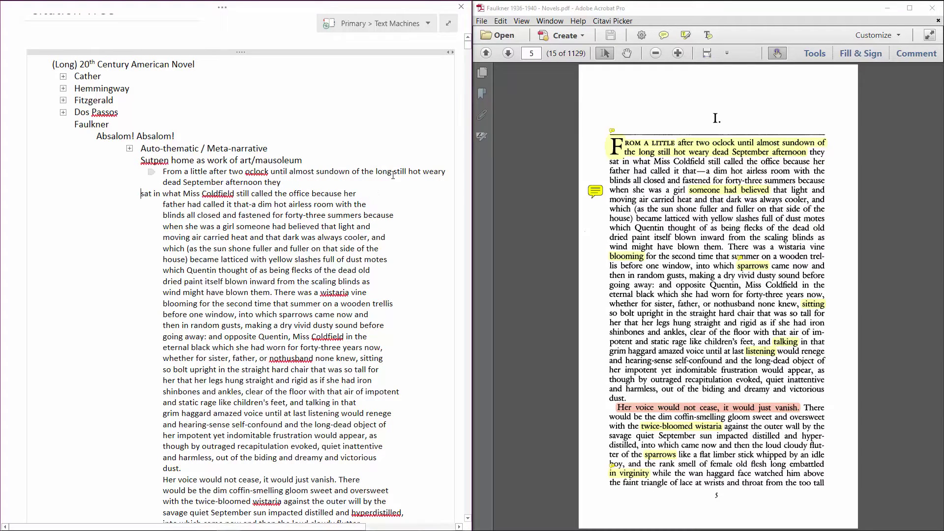
Join the broken lines from 'sat in what' through 'then in random gusts' into the first paragraph
{"action": "left_click", "coordinate": [315, 181]}
{"action": "key", "text": "Delete"}
{"action": "key", "text": "Delete"}
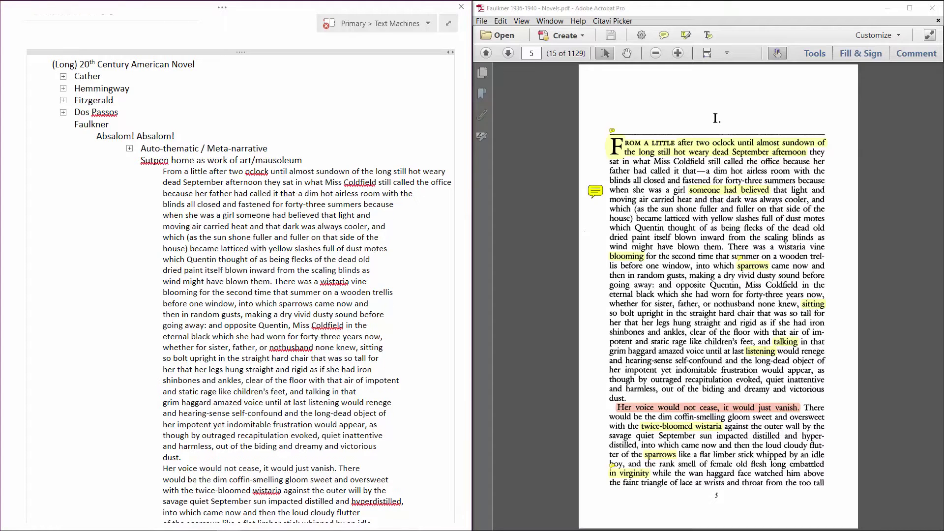
{"action": "key", "text": "Down"}
{"action": "key", "text": "ctrl+Down"}
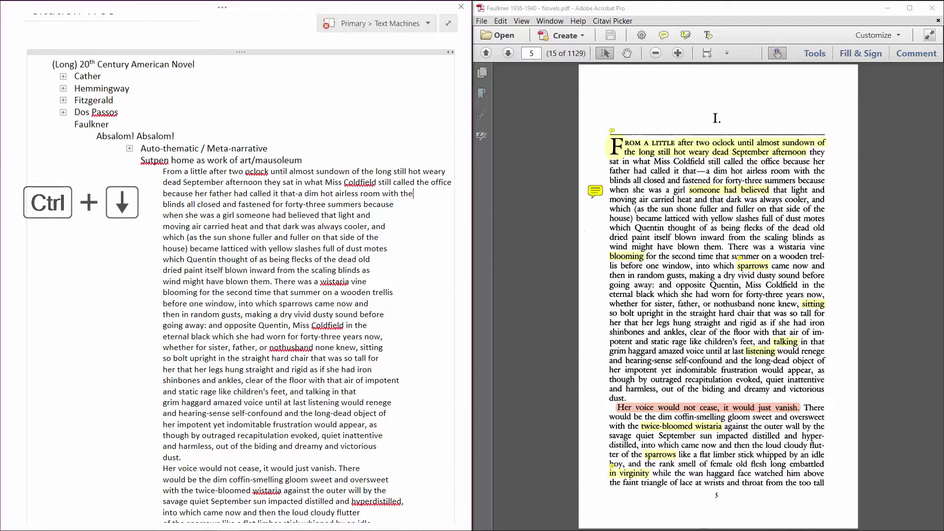
{"action": "key", "text": "BackSpace"}
{"action": "key", "text": "BackSpace"}
{"action": "key", "text": "ctrl+Down"}
{"action": "key", "text": "BackSpace"}
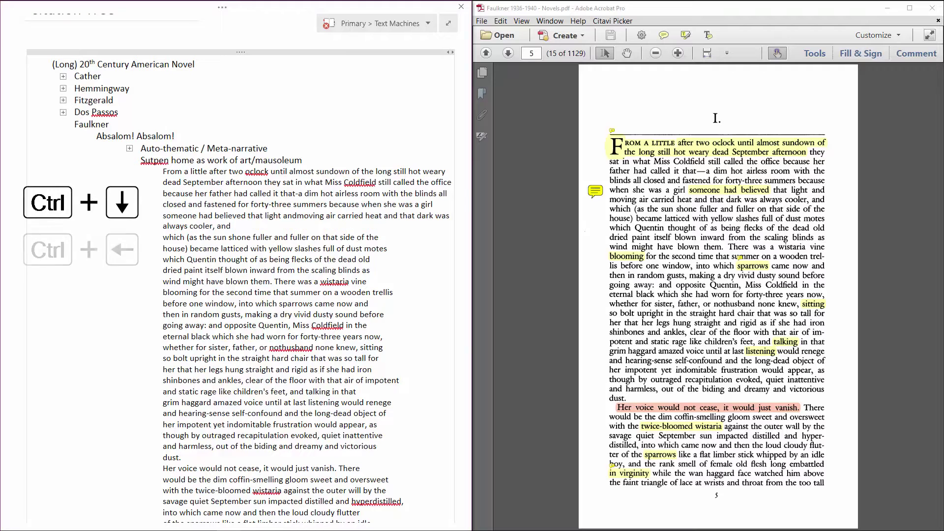
{"action": "key", "text": "ctrl+Down"}
{"action": "key", "text": "BackSpace"}
{"action": "key", "text": "ctrl+Down"}
{"action": "key", "text": "BackSpace"}
{"action": "key", "text": "ctrl+Down"}
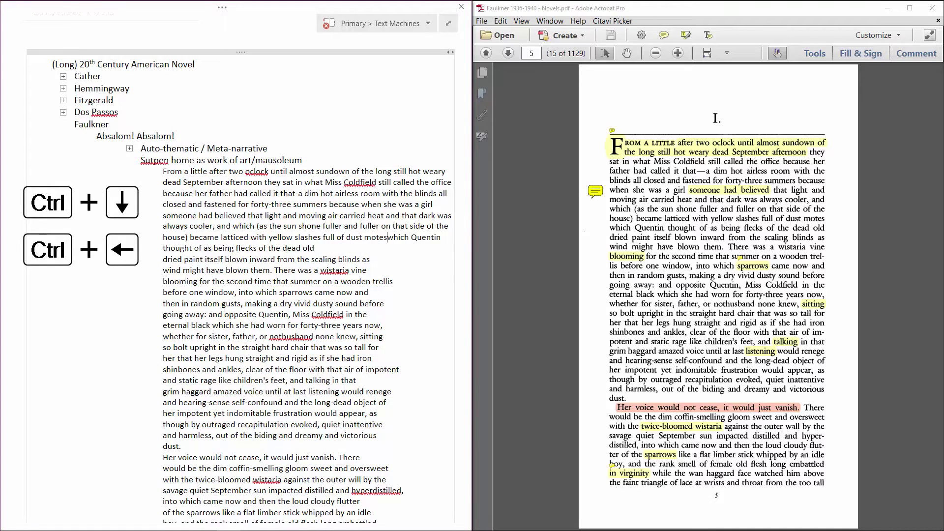
{"action": "key", "text": "BackSpace"}
{"action": "key", "text": "ctrl+Down"}
{"action": "key", "text": "BackSpace"}
{"action": "key", "text": "ctrl+Down"}
{"action": "key", "text": "ctrl+Left"}
{"action": "key", "text": "Delete"}
{"action": "key", "text": "ctrl+Down"}
{"action": "key", "text": "ctrl+Left"}
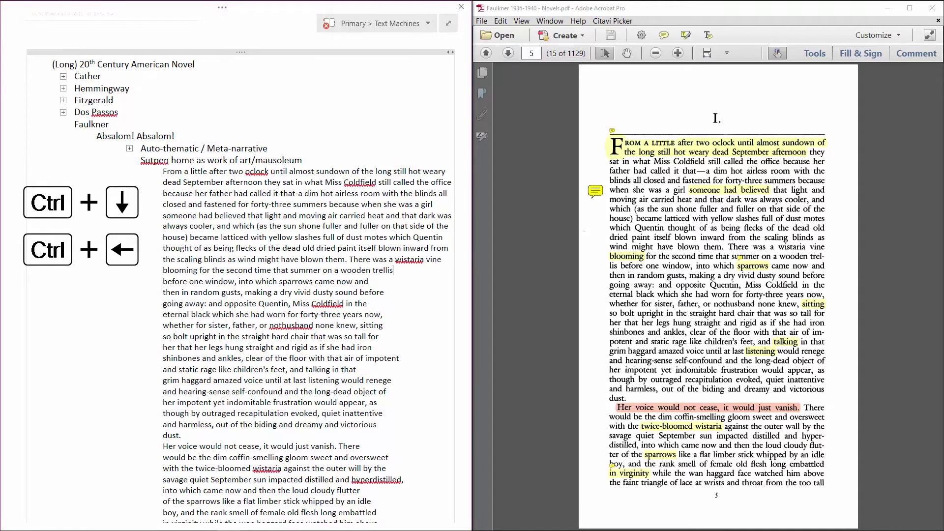
{"action": "key", "text": "Delete"}
{"action": "key", "text": "ctrl+Down"}
{"action": "key", "text": "ctrl+Left"}
{"action": "key", "text": "Delete"}
Reflow the lines from 'going away' through 'with the twice-bloomed', adding missing spaces between joined words
{"action": "key", "text": "ctrl+Down"}
{"action": "key", "text": "ctrl+Left"}
{"action": "key", "text": "Delete"}
{"action": "key", "text": "space"}
{"action": "key", "text": "ctrl+Down"}
{"action": "key", "text": "ctrl+Left"}
{"action": "key", "text": "Delete"}
{"action": "key", "text": "ctrl+Down"}
{"action": "key", "text": "ctrl+Left"}
{"action": "key", "text": "Delete"}
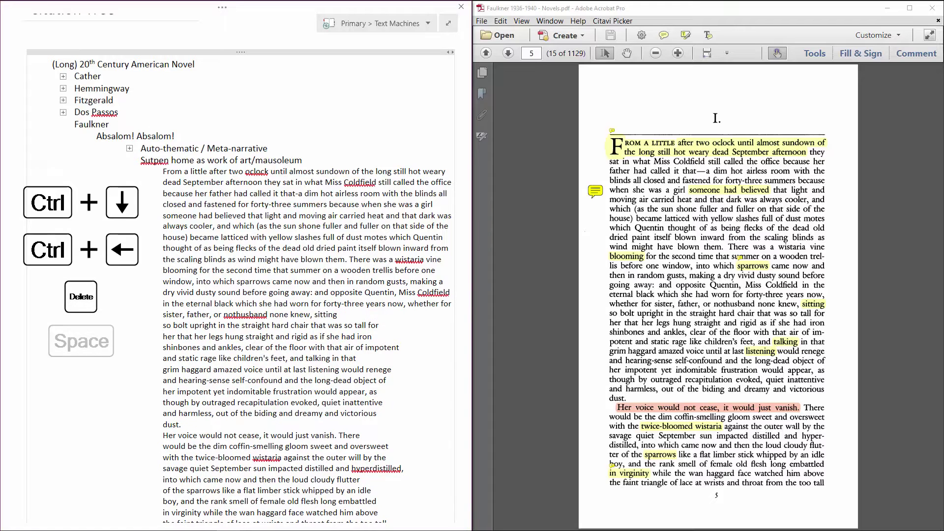
{"action": "key", "text": "ctrl+Down"}
{"action": "key", "text": "ctrl+Left"}
{"action": "key", "text": "Delete"}
{"action": "key", "text": "ctrl+Down"}
{"action": "key", "text": "ctrl+Left"}
{"action": "key", "text": "Delete"}
{"action": "key", "text": "space"}
{"action": "key", "text": "ctrl+Down"}
{"action": "key", "text": "ctrl+Left"}
{"action": "key", "text": "Delete"}
{"action": "key", "text": "space"}
{"action": "key", "text": "ctrl+Down"}
{"action": "key", "text": "Delete"}
{"action": "key", "text": "space"}
{"action": "key", "text": "ctrl+Down"}
{"action": "key", "text": "Delete"}
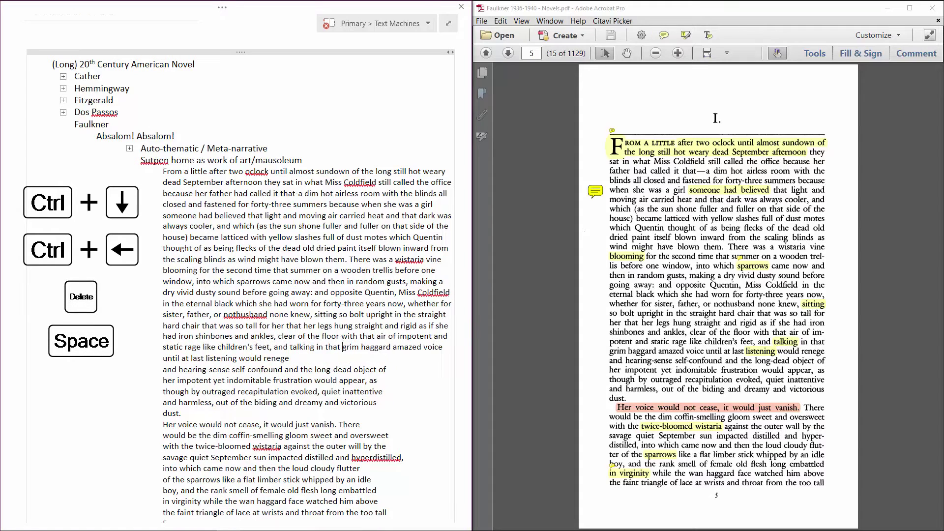
{"action": "key", "text": "space"}
{"action": "key", "text": "ctrl+Down"}
{"action": "key", "text": "Delete"}
{"action": "key", "text": "space"}
{"action": "key", "text": "ctrl+Down"}
{"action": "key", "text": "Delete"}
{"action": "key", "text": "space"}
{"action": "key", "text": "ctrl+Down"}
{"action": "key", "text": "Delete"}
{"action": "key", "text": "space"}
{"action": "key", "text": "ctrl+Down"}
{"action": "key", "text": "Delete"}
{"action": "key", "text": "space"}
{"action": "key", "text": "ctrl+Down"}
{"action": "key", "text": "ctrl+Down"}
{"action": "key", "text": "Delete"}
{"action": "key", "text": "space"}
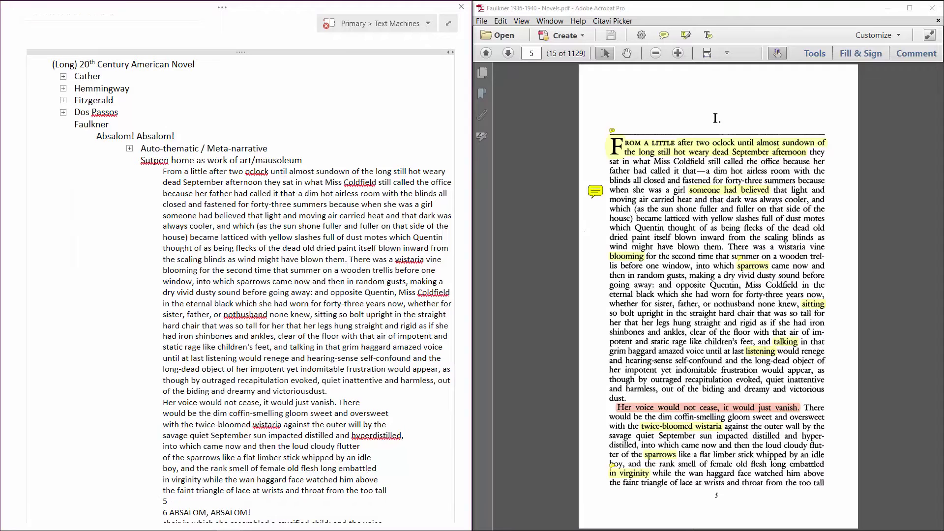
{"action": "key", "text": "ctrl+Down"}
Delete the stray '5' page number and '6 ABSALOM, ABSALOM!' header, merging lines through 'wild niggers'
{"action": "key", "text": "Delete"}
{"action": "key", "text": "space"}
{"action": "key", "text": "ctrl+Down"}
{"action": "key", "text": "Delete"}
{"action": "key", "text": "space"}
{"action": "key", "text": "ctrl+Down"}
{"action": "key", "text": "Delete"}
{"action": "key", "text": "space"}
{"action": "key", "text": "ctrl+Down"}
{"action": "key", "text": "Delete"}
{"action": "key", "text": "space"}
{"action": "key", "text": "ctrl+Down"}
{"action": "key", "text": "Delete"}
{"action": "key", "text": "space"}
{"action": "key", "text": "ctrl+Down"}
{"action": "key", "text": "Delete"}
{"action": "key", "text": "space"}
{"action": "key", "text": "ctrl+Down"}
{"action": "key", "text": "Delete"}
{"action": "key", "text": "space"}
{"action": "key", "text": "ctrl+Down"}
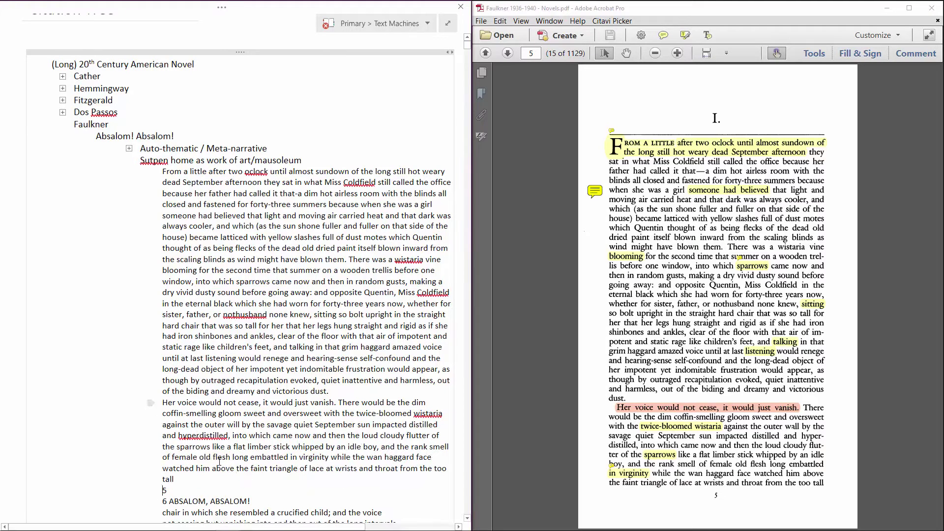
{"action": "key", "text": "Down"}
{"action": "key", "text": "shift+Down"}
{"action": "key", "text": "shift+Down"}
{"action": "key", "text": "Delete"}
{"action": "key", "text": "BackSpace"}
{"action": "key", "text": "space"}
{"action": "key", "text": "ctrl+Down"}
{"action": "key", "text": "Right"}
{"action": "key", "text": "BackSpace"}
{"action": "key", "text": "space"}
{"action": "key", "text": "ctrl+Down"}
{"action": "key", "text": "BackSpace"}
{"action": "key", "text": "space"}
{"action": "key", "text": "ctrl+Down"}
{"action": "key", "text": "BackSpace"}
{"action": "key", "text": "space"}
{"action": "key", "text": "ctrl+Down"}
{"action": "key", "text": "BackSpace"}
{"action": "key", "text": "space"}
{"action": "key", "text": "ctrl+Down"}
{"action": "key", "text": "BackSpace"}
{"action": "key", "text": "space"}
{"action": "key", "text": "ctrl+Down"}
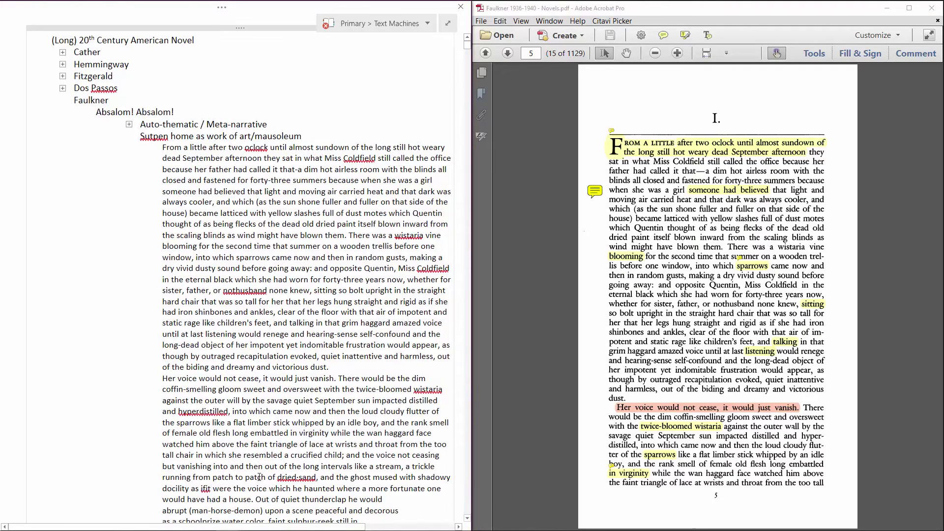
{"action": "key", "text": "BackSpace"}
{"action": "key", "text": "space"}
{"action": "key", "text": "ctrl+Down"}
{"action": "key", "text": "BackSpace"}
{"action": "key", "text": "space"}
{"action": "key", "text": "ctrl+Down"}
{"action": "key", "text": "BackSpace"}
Check the PDF source, then merge the remaining lines from 'since 1865' through 'his name'
{"action": "key", "text": "space"}
{"action": "key", "text": "ctrl+Down"}
{"action": "key", "text": "BackSpace"}
{"action": "key", "text": "space"}
{"action": "key", "text": "ctrl+Down"}
{"action": "key", "text": "BackSpace"}
{"action": "key", "text": "space"}
{"action": "key", "text": "ctrl+Down"}
{"action": "key", "text": "BackSpace"}
{"action": "key", "text": "space"}
{"action": "key", "text": "ctrl+Down"}
{"action": "key", "text": "BackSpace"}
{"action": "key", "text": "space"}
{"action": "key", "text": "ctrl+Down"}
{"action": "key", "text": "BackSpace"}
{"action": "key", "text": "space"}
{"action": "key", "text": "ctrl+Down"}
{"action": "key", "text": "BackSpace"}
{"action": "key", "text": "space"}
{"action": "key", "text": "ctrl+Down"}
{"action": "key", "text": "BackSpace"}
{"action": "key", "text": "space"}
{"action": "key", "text": "ctrl+Down"}
{"action": "key", "text": "BackSpace"}
{"action": "key", "text": "space"}
{"action": "key", "text": "ctrl+Down"}
{"action": "key", "text": "BackSpace"}
{"action": "key", "text": "BackSpace"}
{"action": "key", "text": "ctrl+Down"}
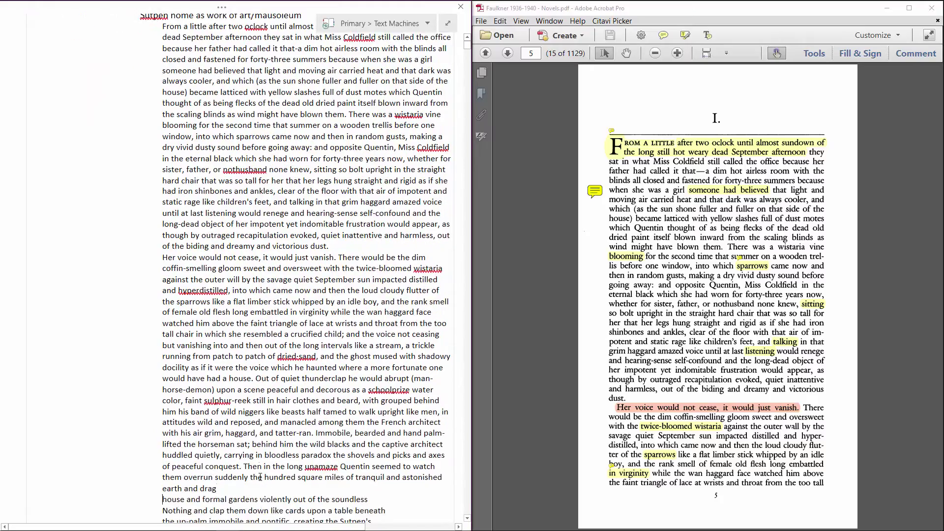
{"action": "key", "text": "BackSpace"}
{"action": "key", "text": "space"}
{"action": "key", "text": "ctrl+Down"}
{"action": "key", "text": "BackSpace"}
{"action": "key", "text": "space"}
{"action": "key", "text": "ctrl+Down"}
{"action": "key", "text": "BackSpace"}
{"action": "key", "text": "space"}
{"action": "key", "text": "ctrl+Down"}
{"action": "key", "text": "BackSpace"}
{"action": "key", "text": "space"}
{"action": "key", "text": "ctrl+Down"}
{"action": "key", "text": "BackSpace"}
{"action": "key", "text": "space"}
{"action": "key", "text": "ctrl+Down"}
{"action": "key", "text": "BackSpace"}
{"action": "key", "text": "space"}
{"action": "key", "text": "ctrl+Down"}
{"action": "key", "text": "BackSpace"}
{"action": "key", "text": "space"}
{"action": "key", "text": "ctrl+Down"}
{"action": "left_click", "coordinate": [659, 311]}
{"action": "scroll", "coordinate": [659, 310], "scroll_direction": "down", "scroll_amount": 1}
{"action": "scroll", "coordinate": [248, 462], "scroll_direction": "down", "scroll_amount": 1}
{"action": "left_click", "coordinate": [248, 462]}
{"action": "key", "text": "Home"}
{"action": "key", "text": "BackSpace"}
{"action": "key", "text": "space"}
{"action": "key", "text": "ctrl+Down"}
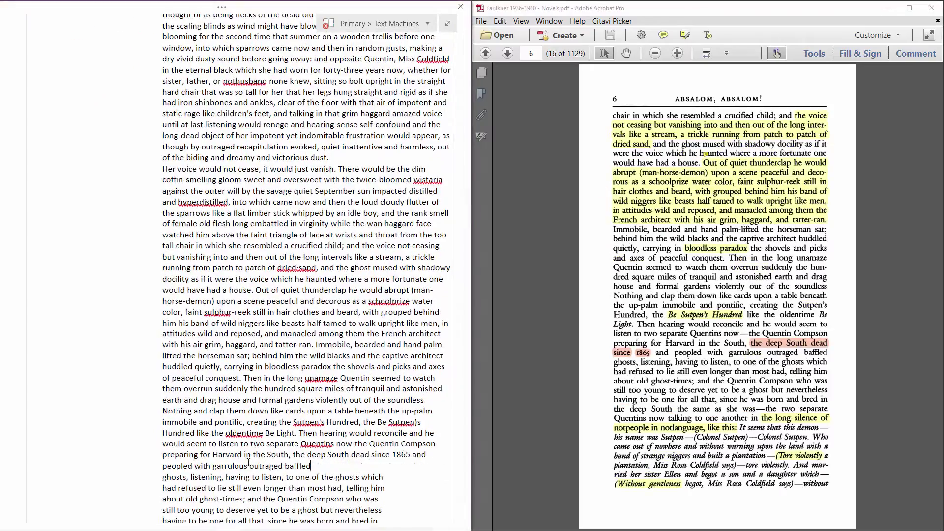
{"action": "key", "text": "BackSpace"}
{"action": "key", "text": "space"}
{"action": "key", "text": "ctrl+Down"}
{"action": "key", "text": "BackSpace"}
{"action": "key", "text": "space"}
{"action": "key", "text": "ctrl+Down"}
{"action": "key", "text": "BackSpace"}
{"action": "key", "text": "space"}
{"action": "key", "text": "ctrl+Down"}
{"action": "key", "text": "BackSpace"}
{"action": "key", "text": "space"}
{"action": "key", "text": "ctrl+Down"}
{"action": "key", "text": "BackSpace"}
{"action": "key", "text": "space"}
{"action": "key", "text": "ctrl+Down"}
{"action": "key", "text": "BackSpace"}
{"action": "key", "text": "space"}
{"action": "key", "text": "ctrl+Down"}
{"action": "key", "text": "BackSpace"}
{"action": "key", "text": "space"}
{"action": "key", "text": "ctrl+Down"}
{"action": "key", "text": "BackSpace"}
{"action": "key", "text": "space"}
{"action": "key", "text": "ctrl+Down"}
{"action": "key", "text": "BackSpace"}
{"action": "key", "text": "BackSpace"}
{"action": "key", "text": "ctrl+Down"}
{"action": "key", "text": "BackSpace"}
{"action": "key", "text": "space"}
{"action": "key", "text": "ctrl+Down"}
{"action": "key", "text": "BackSpace"}
{"action": "key", "text": "space"}
{"action": "key", "text": "ctrl+Down"}
{"action": "key", "text": "BackSpace"}
{"action": "key", "text": "space"}
{"action": "key", "text": "ctrl+Down"}
{"action": "key", "text": "BackSpace"}
{"action": "key", "text": "BackSpace"}
{"action": "key", "text": "ctrl+Down"}
{"action": "key", "text": "BackSpace"}
{"action": "key", "text": "space"}
{"action": "key", "text": "ctrl+Down"}
{"action": "scroll", "coordinate": [248, 462], "scroll_direction": "down", "scroll_amount": 3}
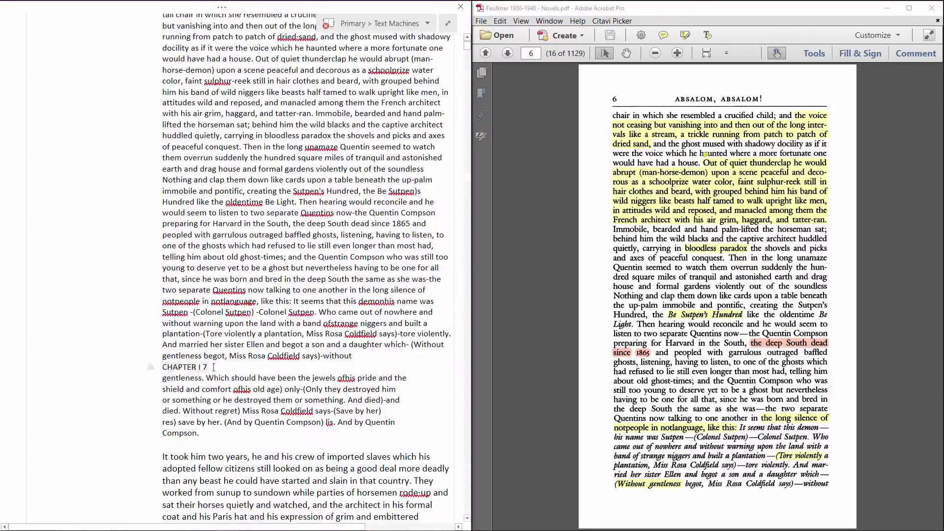
Delete the 'CHAPTER I 7' header line and merge the final passage lines into the paragraph
{"action": "key", "text": "shift+End"}
{"action": "key", "text": "Delete"}
{"action": "key", "text": "Delete"}
{"action": "key", "text": "BackSpace"}
{"action": "key", "text": "space"}
{"action": "key", "text": "ctrl+Down"}
{"action": "key", "text": "BackSpace"}
{"action": "key", "text": "space"}
{"action": "key", "text": "ctrl+Down"}
{"action": "key", "text": "BackSpace"}
{"action": "key", "text": "space"}
{"action": "key", "text": "ctrl+Down"}
{"action": "key", "text": "Right"}
{"action": "key", "text": "Right"}
{"action": "key", "text": "BackSpace"}
{"action": "type", "text": "d"}
{"action": "key", "text": "ctrl+Down"}
{"action": "key", "text": "BackSpace"}
{"action": "key", "text": "space"}
Add the page citation ' (5-7)' after 'Compson.', checking the page numbers in the PDF
{"action": "scroll", "coordinate": [276, 398], "scroll_direction": "down", "scroll_amount": 1}
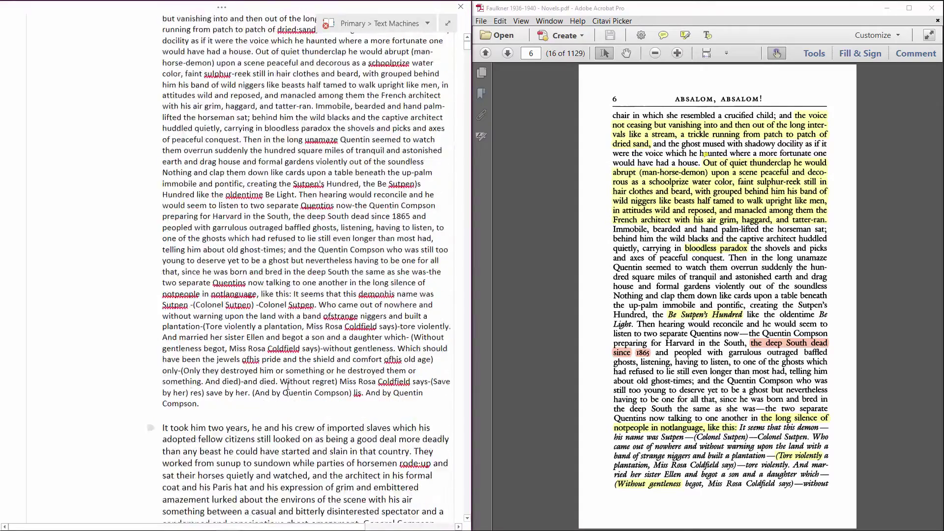
{"action": "scroll", "coordinate": [277, 398], "scroll_direction": "up", "scroll_amount": 2}
{"action": "left_click", "coordinate": [804, 282]}
{"action": "scroll", "coordinate": [804, 283], "scroll_direction": "up", "scroll_amount": 1}
{"action": "scroll", "coordinate": [805, 282], "scroll_direction": "down", "scroll_amount": 2}
{"action": "left_click", "coordinate": [223, 455]}
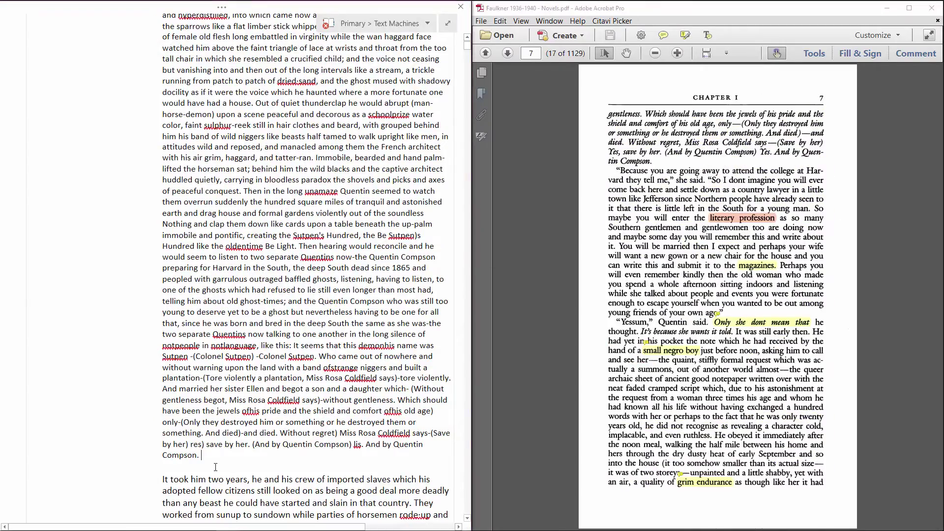
{"action": "type", "text": "(5-7)"}
Correct the misread words 'res)' and 'lis' to 'Yes,' and 'Yes' against the PDF wording
{"action": "left_click", "coordinate": [668, 411]}
{"action": "scroll", "coordinate": [669, 410], "scroll_direction": "down", "scroll_amount": 1}
{"action": "scroll", "coordinate": [668, 411], "scroll_direction": "up", "scroll_amount": 1}
{"action": "key", "text": "alt+Tab"}
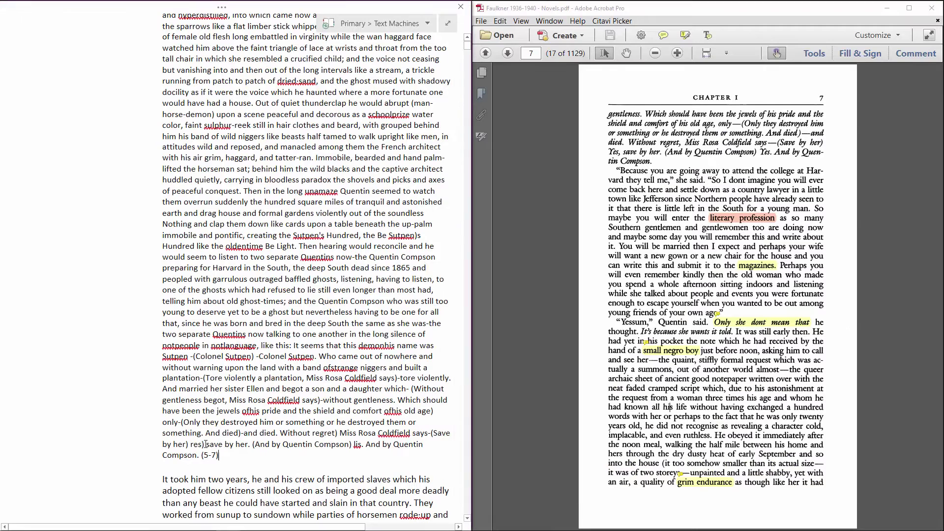
{"action": "double_click", "coordinate": [197, 444]}
{"action": "type", "text": "Yes,"}
{"action": "double_click", "coordinate": [358, 444]}
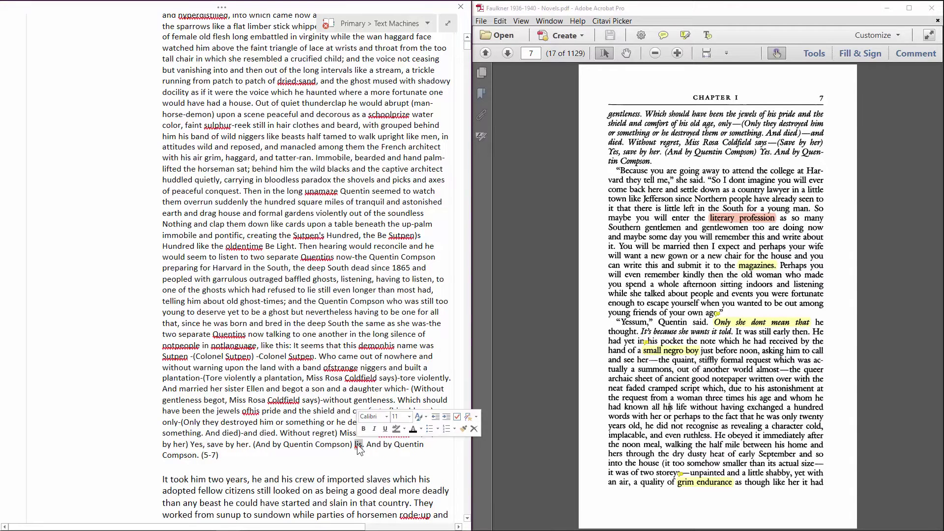
{"action": "type", "text": "Yes"}
{"action": "left_click_drag", "start_coordinate": [761, 152], "coordinate": [772, 153]}
Italicize the passage from 'It seems that' through 'Compson.'
{"action": "scroll", "coordinate": [537, 240], "scroll_direction": "up", "scroll_amount": 1}
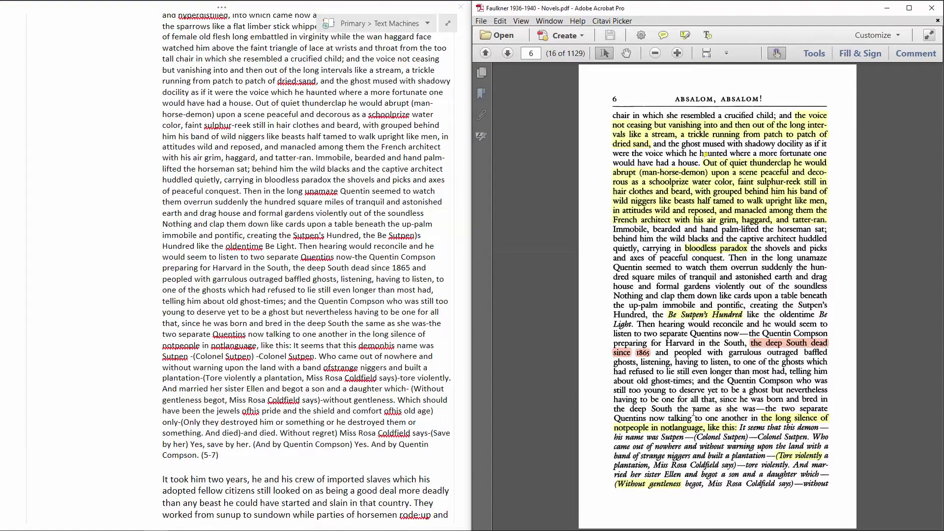
{"action": "left_click_drag", "start_coordinate": [294, 345], "coordinate": [200, 452]}
{"action": "key", "text": "ctrl+i"}
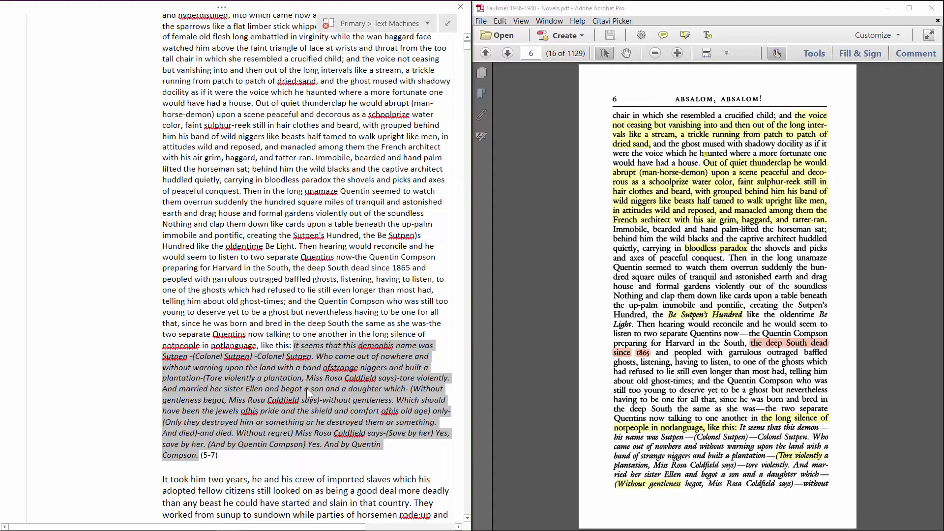
Fix the dash between 'demon' and 'his' to match the PDF's 'demon -- his'
{"action": "left_click", "coordinate": [382, 347]}
{"action": "left_click_drag", "start_coordinate": [797, 427], "coordinate": [634, 437]}
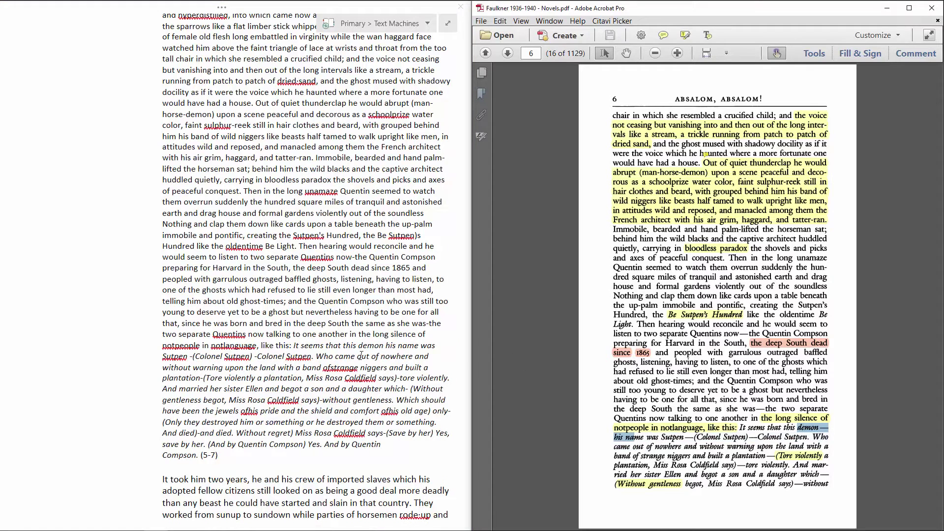
{"action": "left_click", "coordinate": [394, 346]}
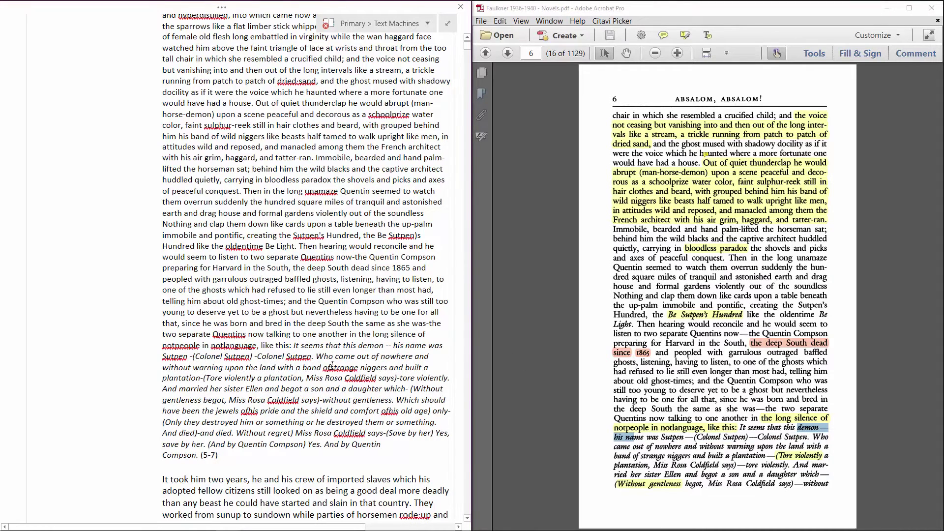
{"action": "scroll", "coordinate": [256, 385], "scroll_direction": "up", "scroll_amount": 7}
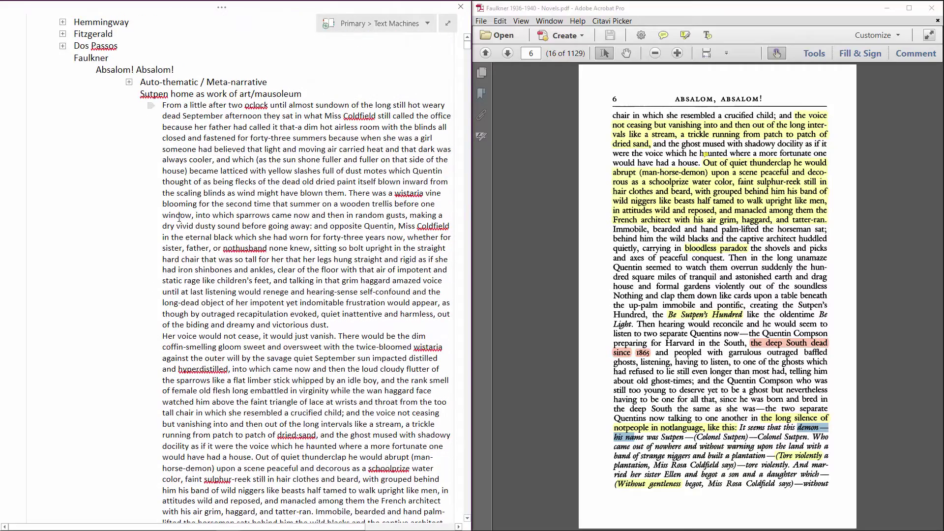
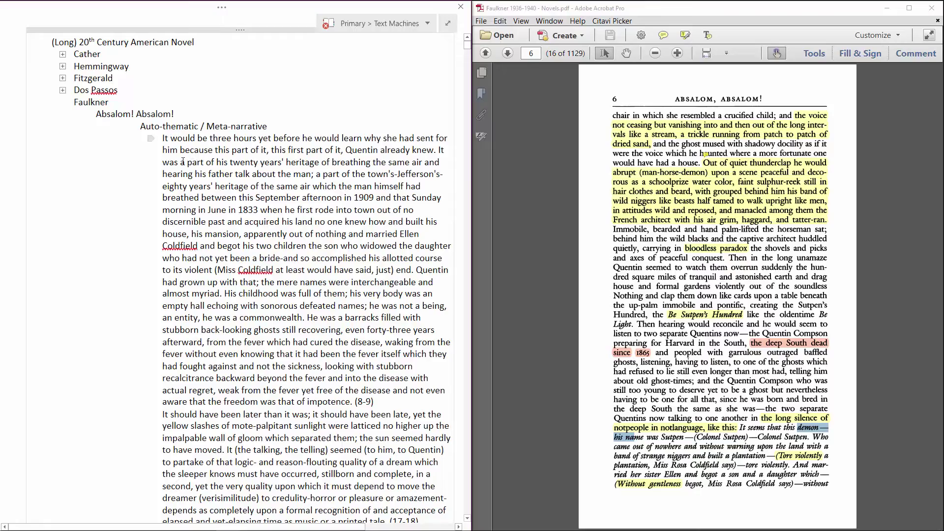
Scroll back to the pasted Sutpen home passage and clear the selection on it
{"action": "key", "text": "ctrl+z"}
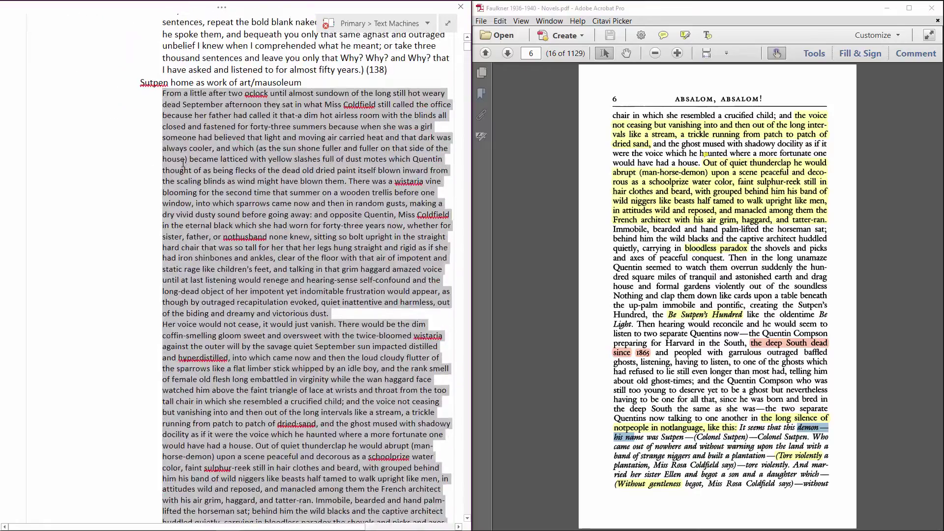
{"action": "left_click", "coordinate": [95, 153]}
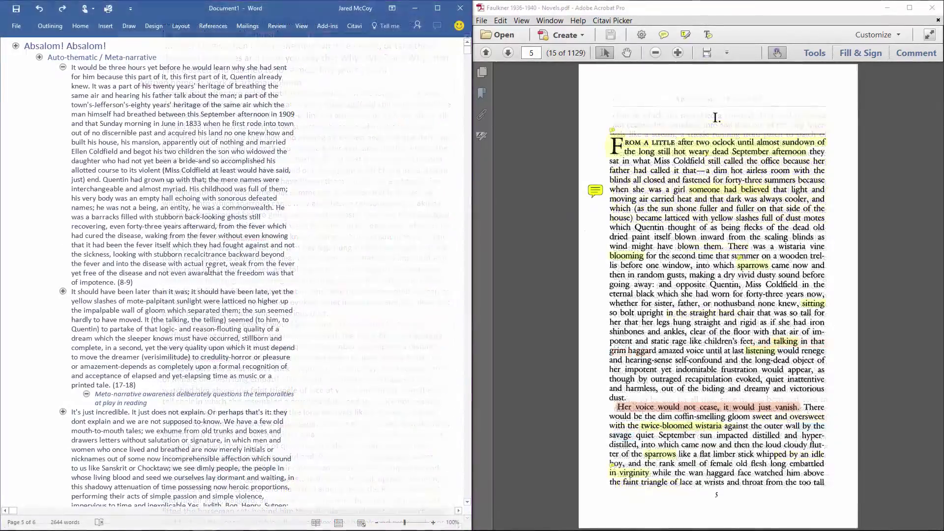
Merge 'Her voice would not cease' into the previous paragraph on a new line, then hide formatting marks
{"action": "left_click", "coordinate": [40, 57]}
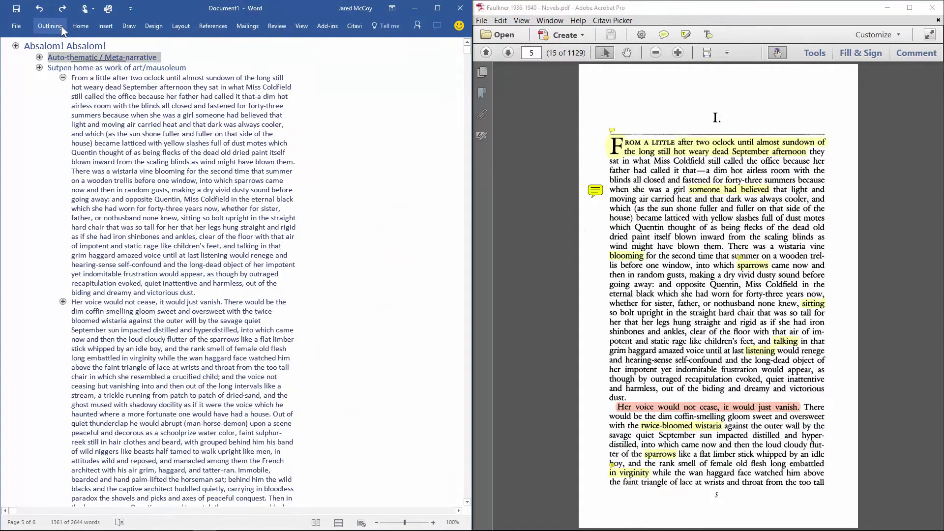
{"action": "left_click", "coordinate": [80, 25]}
{"action": "left_click", "coordinate": [320, 185]}
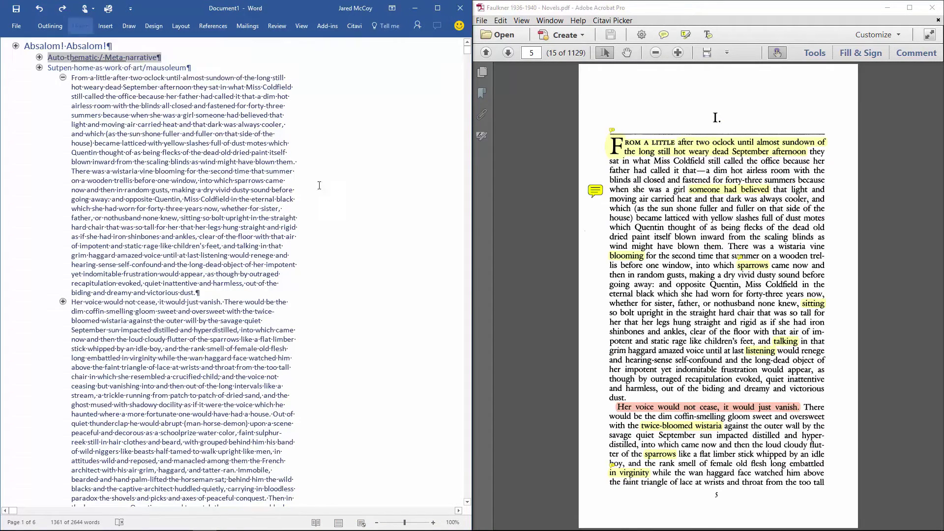
{"action": "left_click", "coordinate": [73, 302]}
{"action": "key", "text": "BackSpace"}
{"action": "key", "text": "shift+Return"}
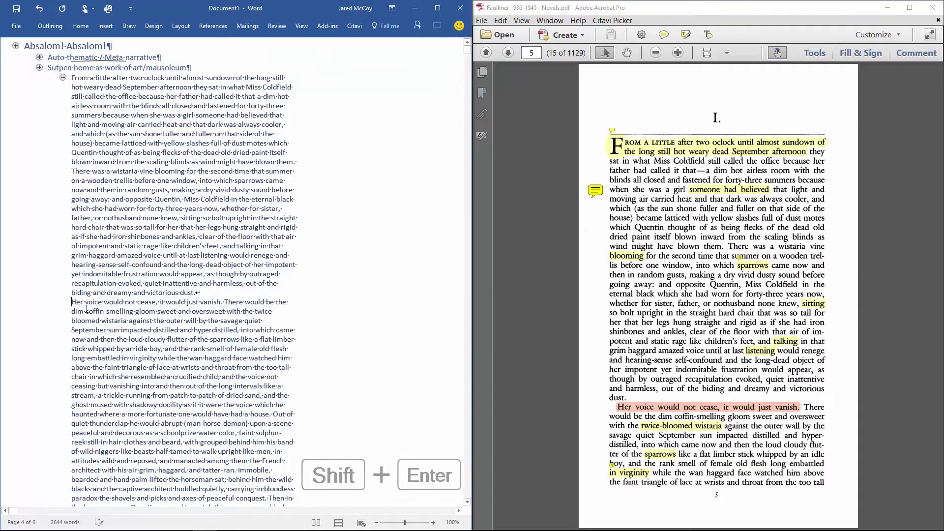
{"action": "left_click", "coordinate": [80, 25]}
{"action": "left_click", "coordinate": [268, 47]}
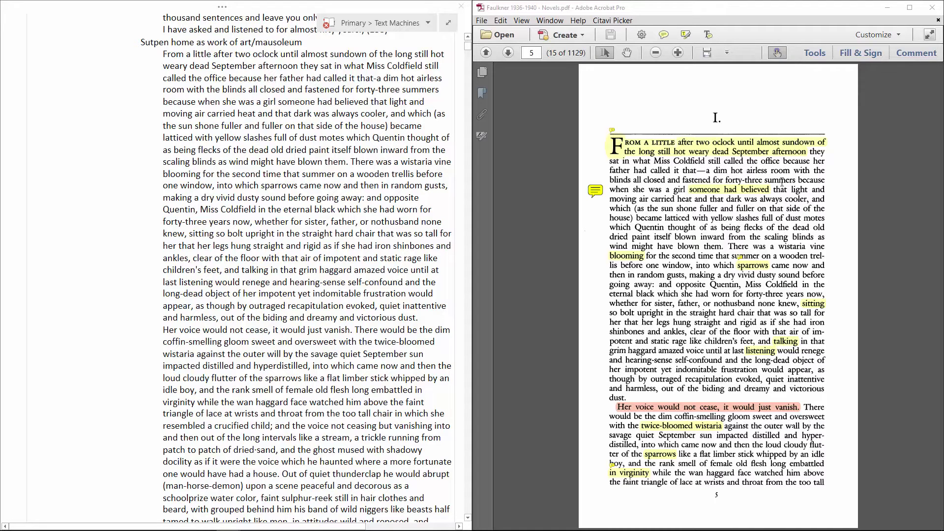
Read the comment on the PDF highlight beside the pasted Sutpen passage
{"action": "mouse_move", "coordinate": [767, 156]}
Bold the opening phrase through 'September afternoon', 'someone had believed' and 'blooming'
{"action": "left_click_drag", "start_coordinate": [163, 54], "coordinate": [301, 67]}
{"action": "key", "text": "ctrl+b"}
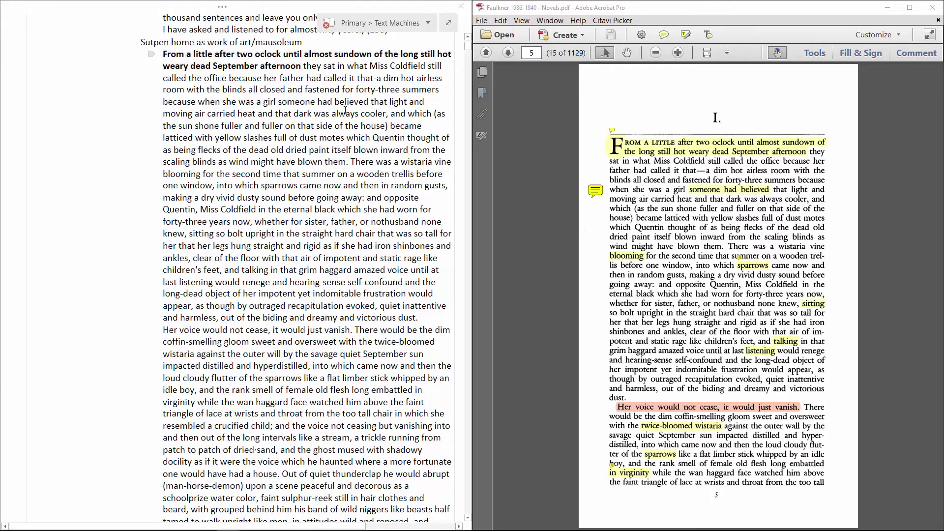
{"action": "left_click_drag", "start_coordinate": [278, 102], "coordinate": [369, 104]}
{"action": "key", "text": "ctrl+b"}
{"action": "left_click_drag", "start_coordinate": [164, 175], "coordinate": [202, 178]}
{"action": "key", "text": "ctrl+b"}
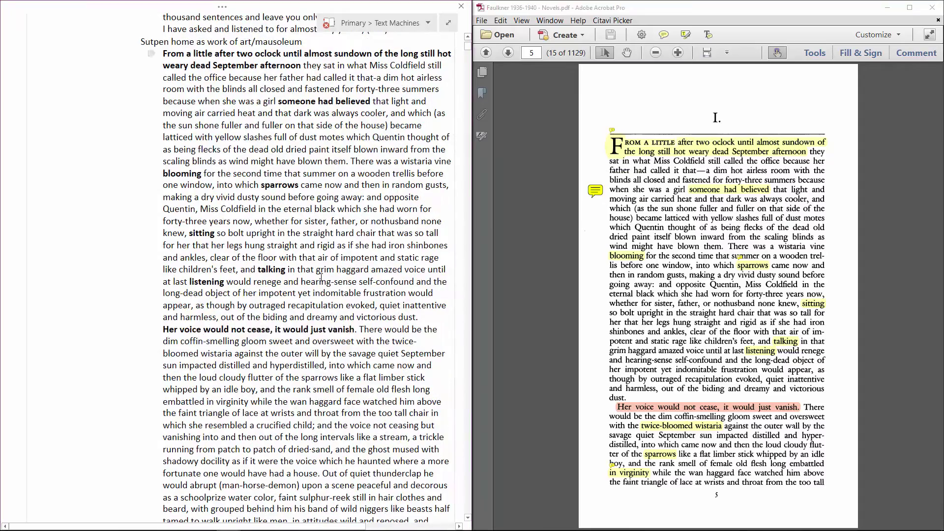
Try red font and yellow highlight on 'Her voice would not cease', then undo them
{"action": "left_click_drag", "start_coordinate": [355, 330], "coordinate": [165, 330]}
{"action": "right_click", "coordinate": [292, 330]}
{"action": "left_click", "coordinate": [355, 314]}
{"action": "left_click", "coordinate": [381, 347]}
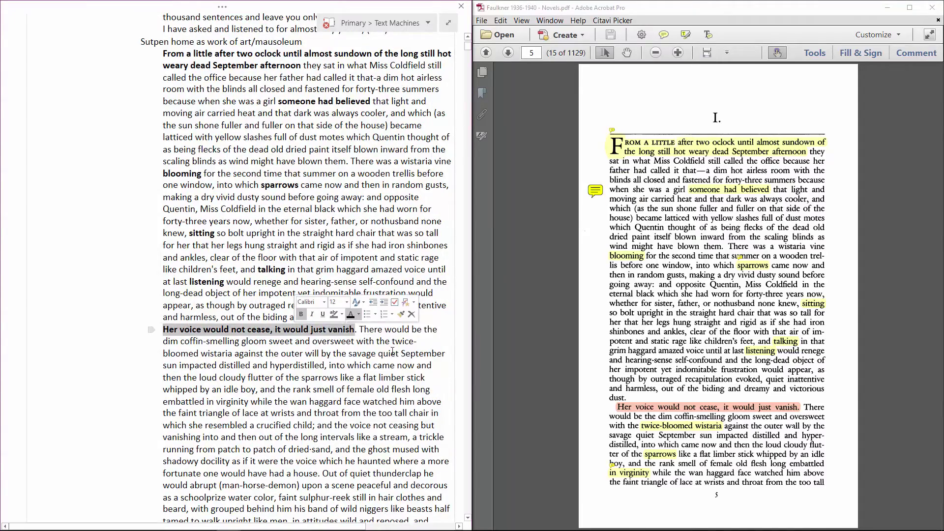
{"action": "left_click", "coordinate": [371, 354]}
{"action": "left_click_drag", "start_coordinate": [355, 330], "coordinate": [165, 330]}
{"action": "right_click", "coordinate": [226, 327]}
{"action": "left_click", "coordinate": [278, 314]}
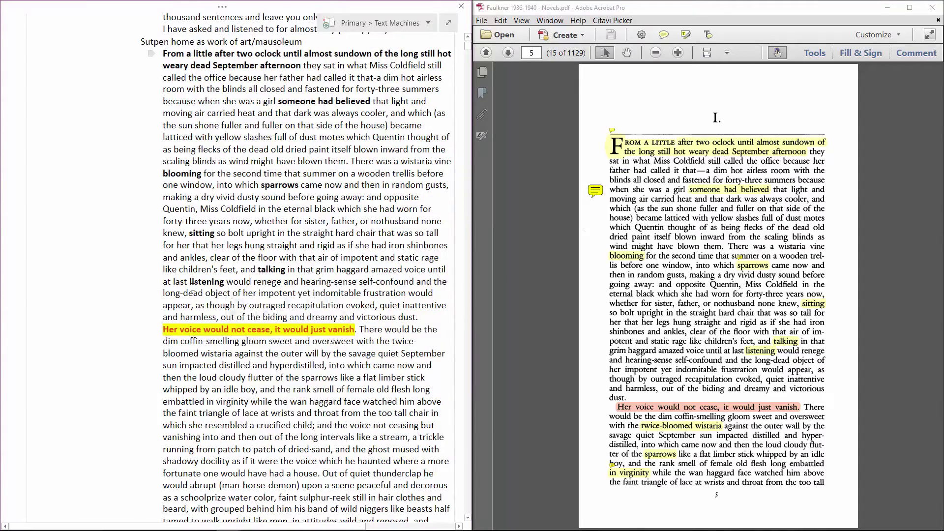
{"action": "key", "text": "ctrl+z"}
{"action": "key", "text": "ctrl+z"}
{"action": "left_click", "coordinate": [368, 303]}
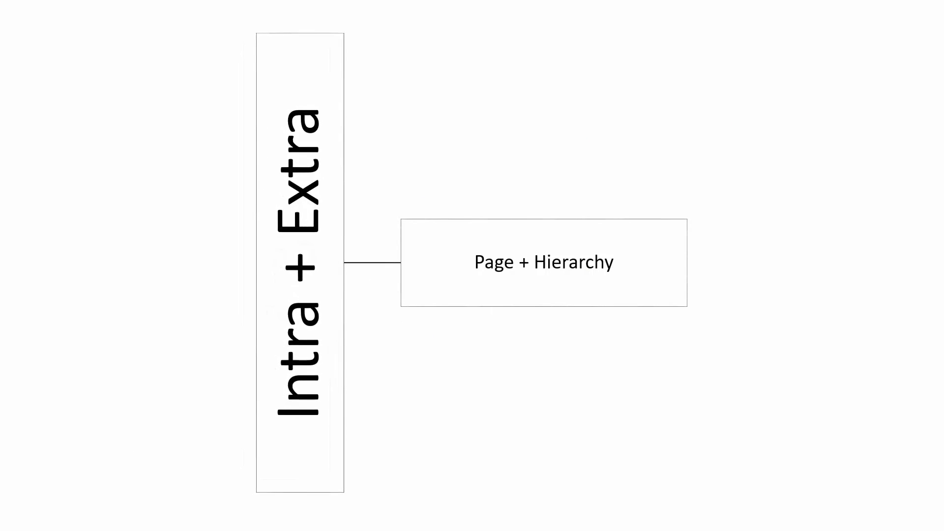
Advance to the next slide of the Intra + Extra / Page + Hierarchy diagram
{"action": "key", "text": "Right"}
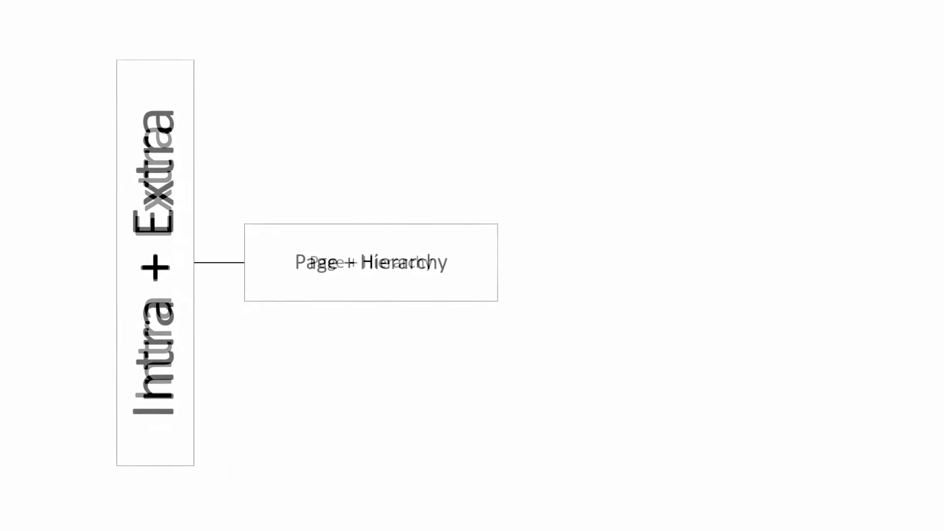